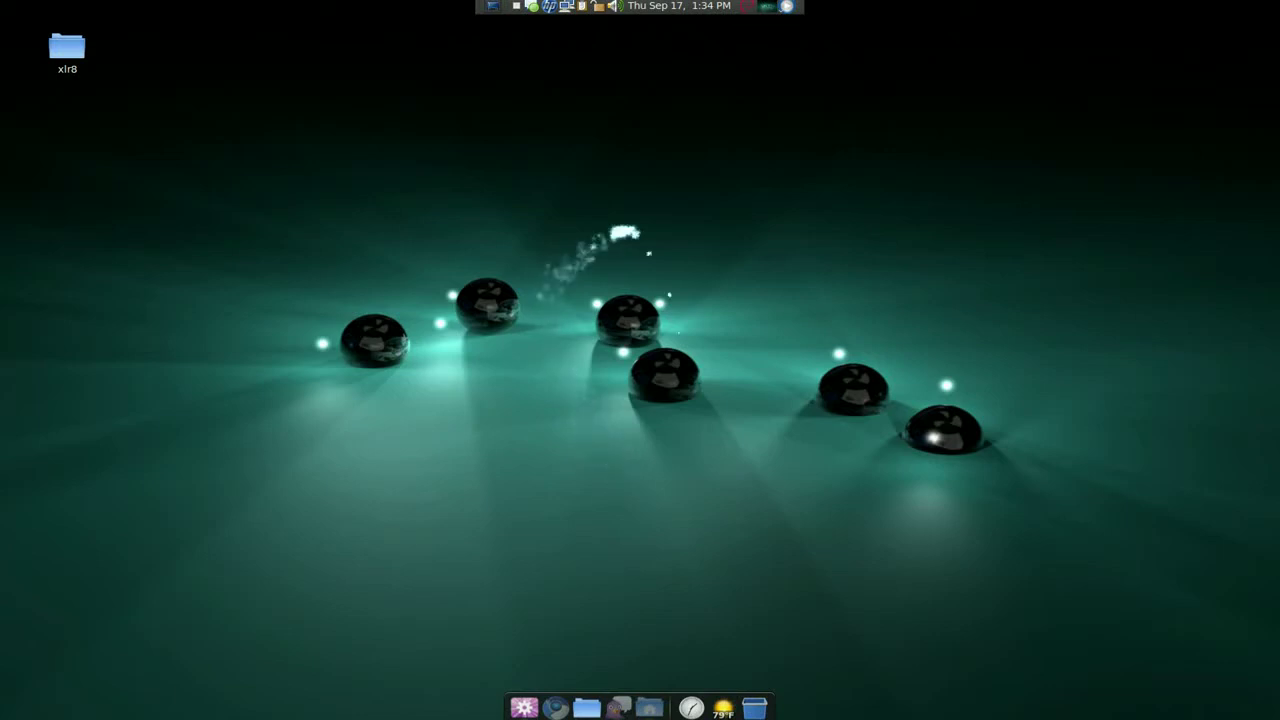
- Open the xlr8 folder and examine the image details in the properties of 0000.JPG
click(649, 707)
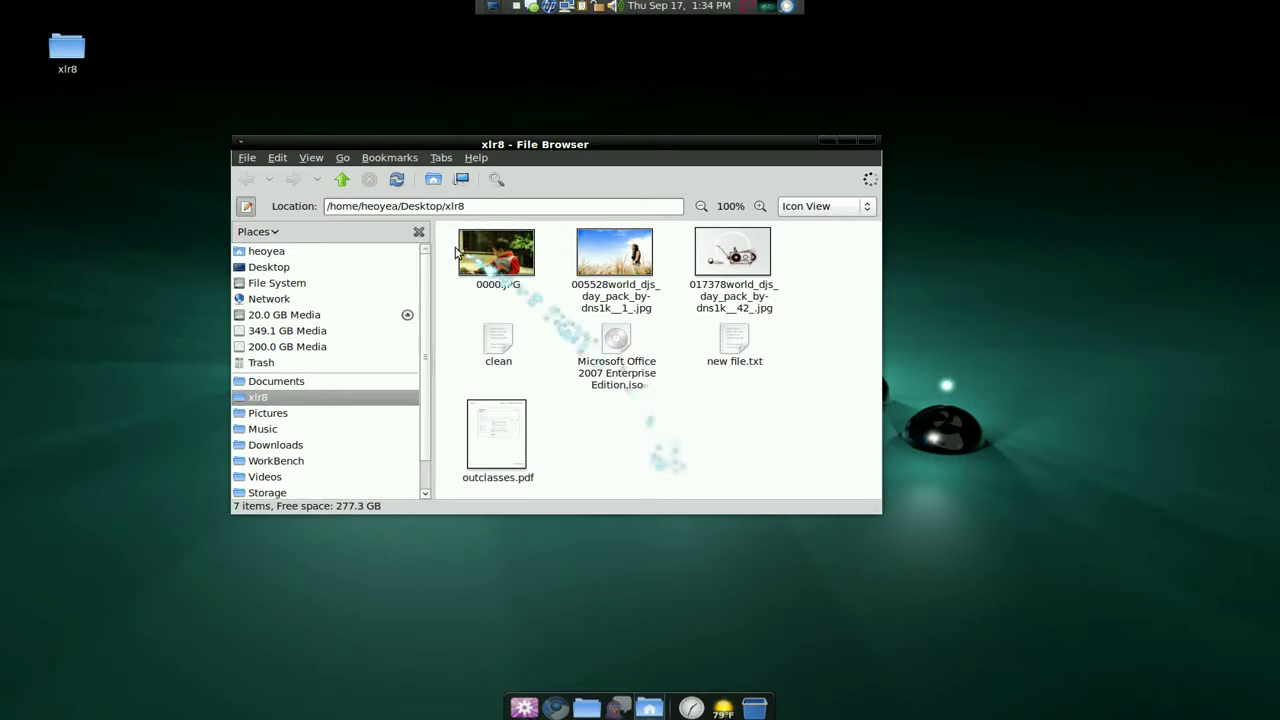
right_click(503, 259)
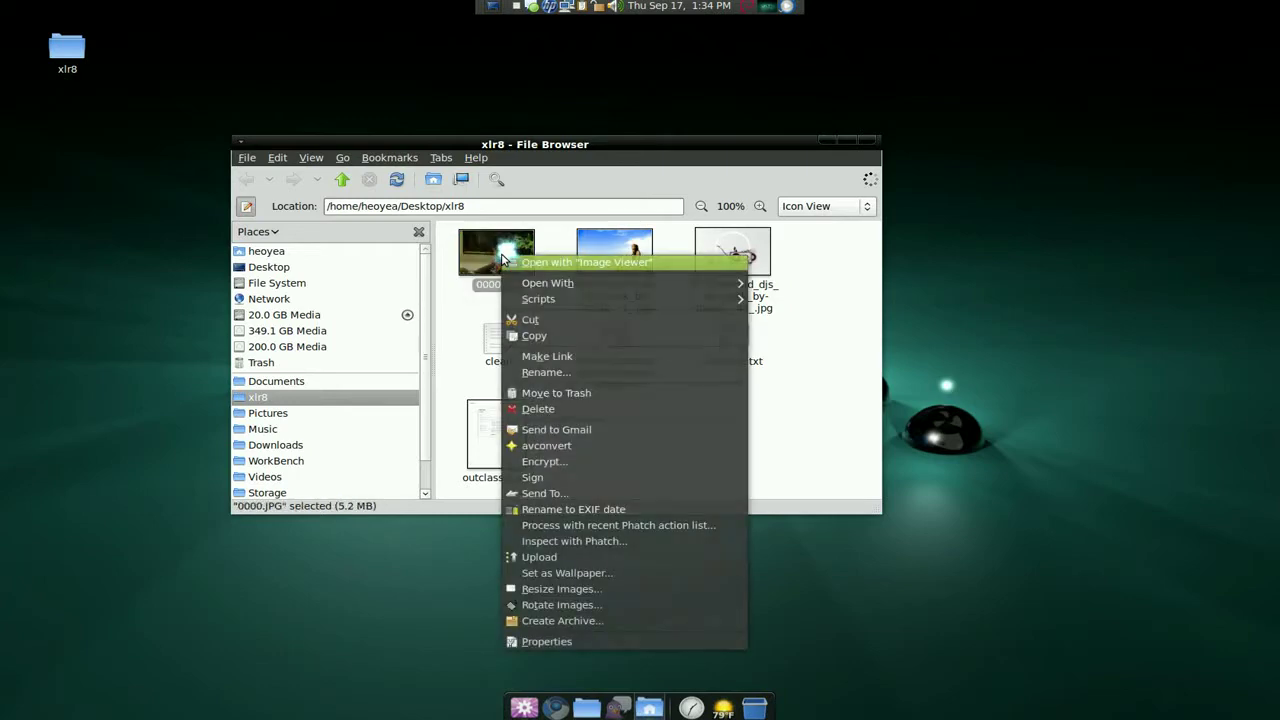
click(534, 642)
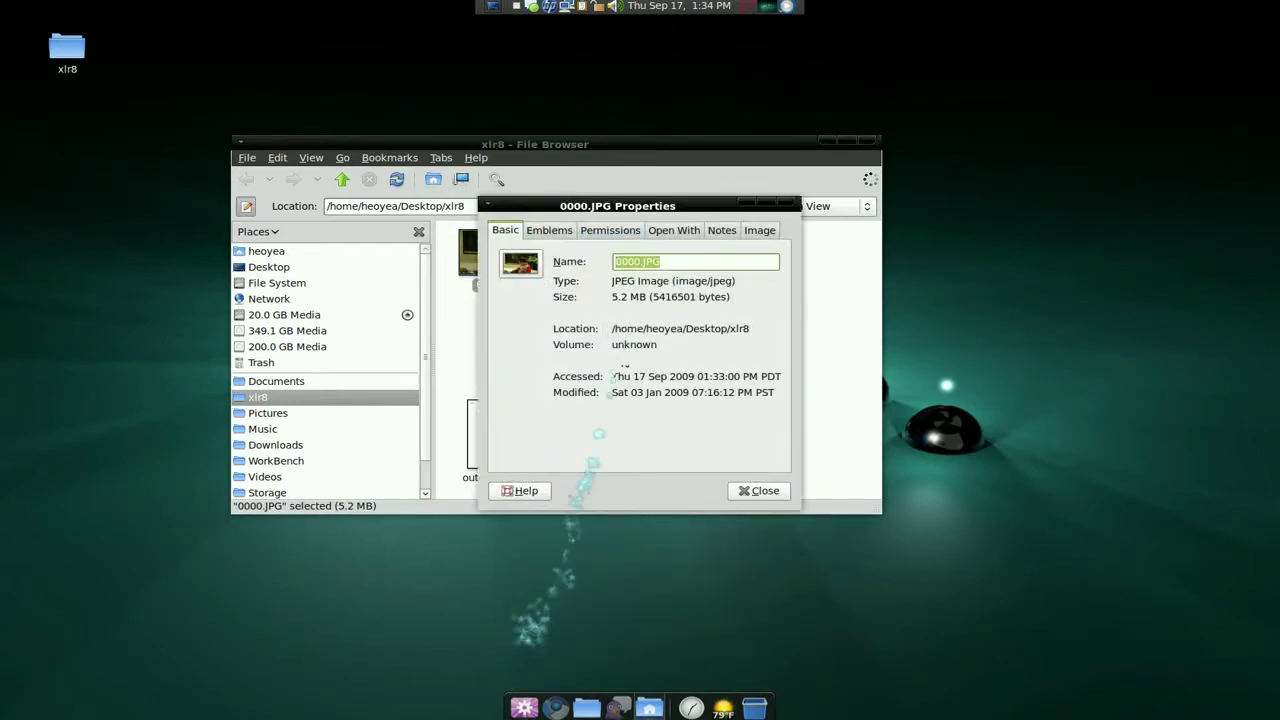
click(762, 232)
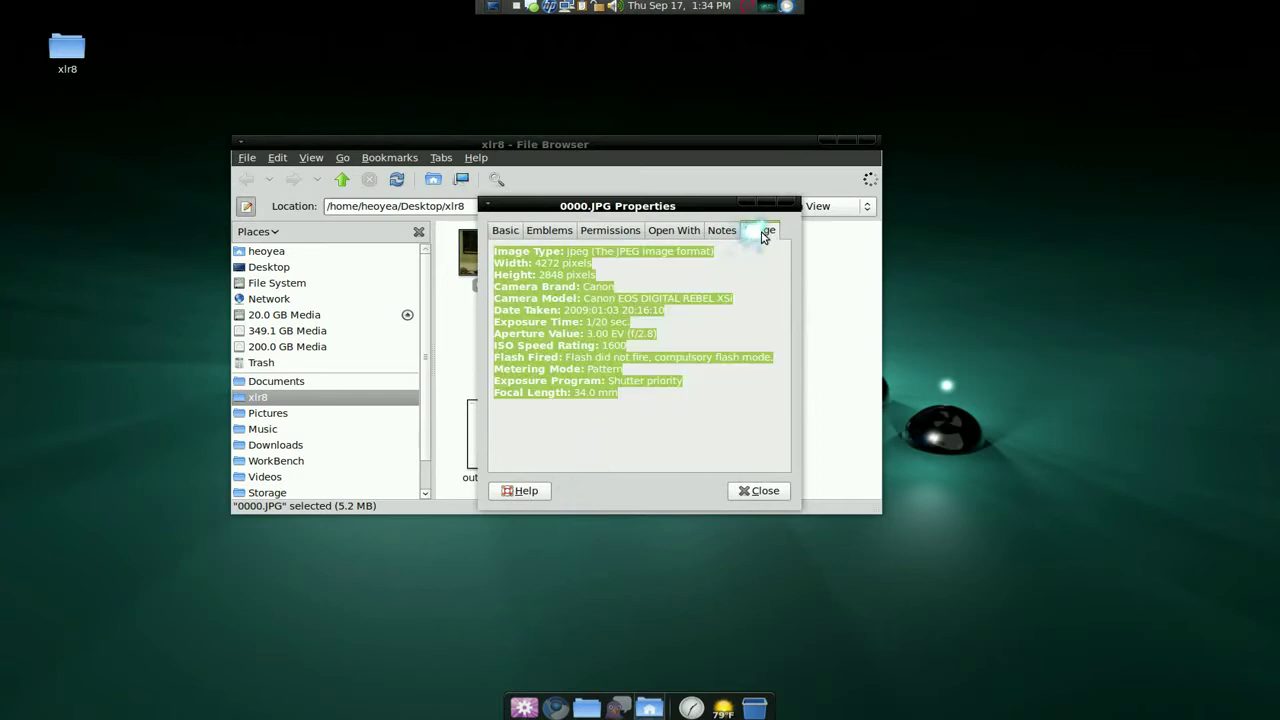
click(705, 262)
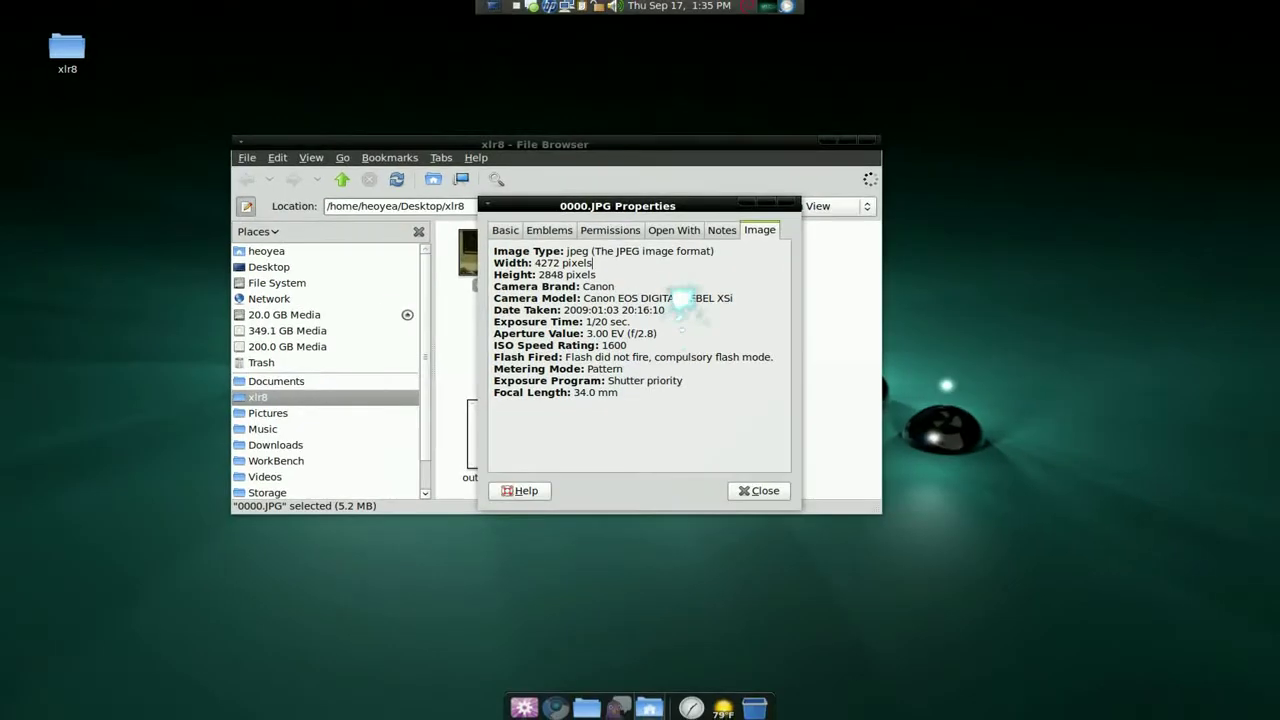
click(864, 716)
click(646, 426)
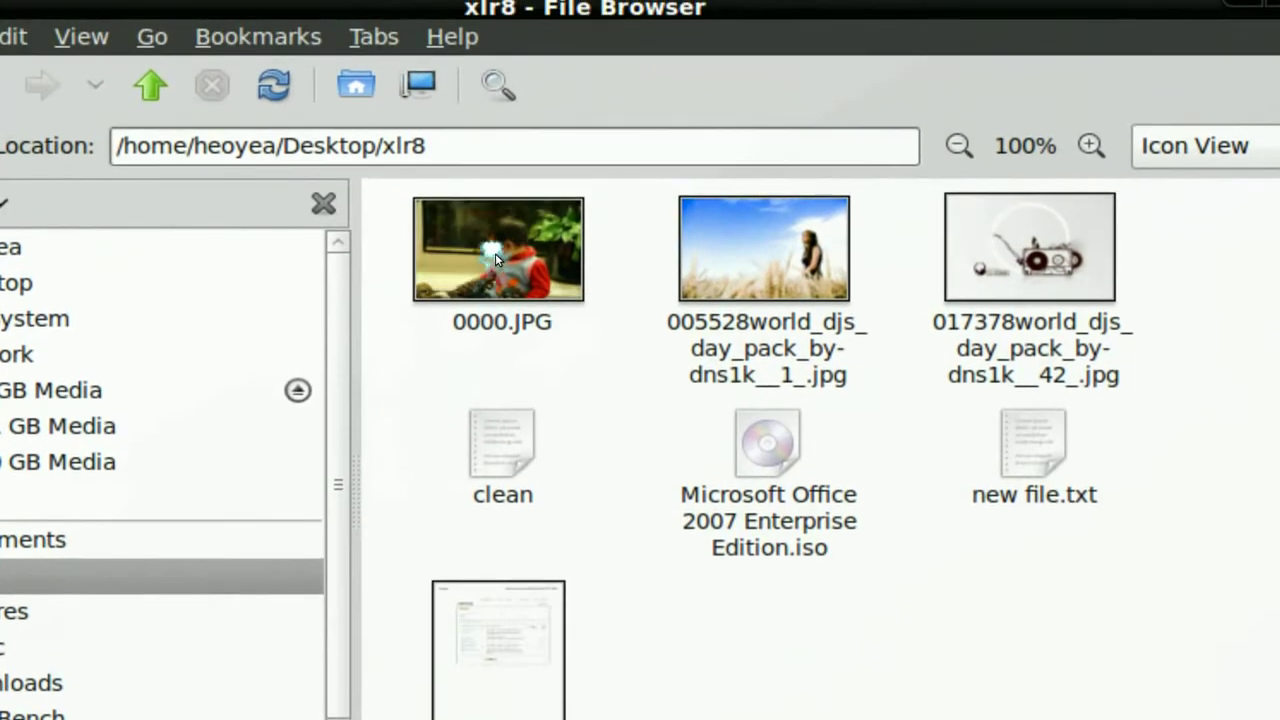
- Rename 0000.JPG to its EXIF date
right_click(495, 253)
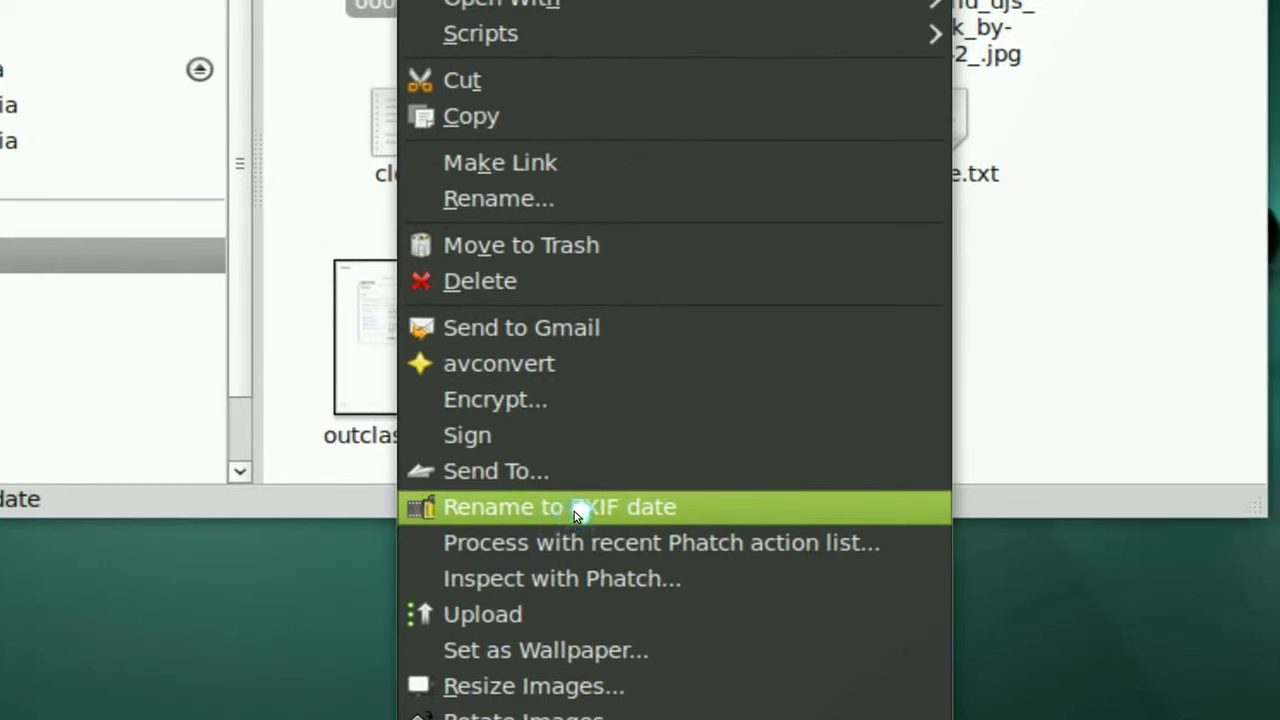
click(568, 506)
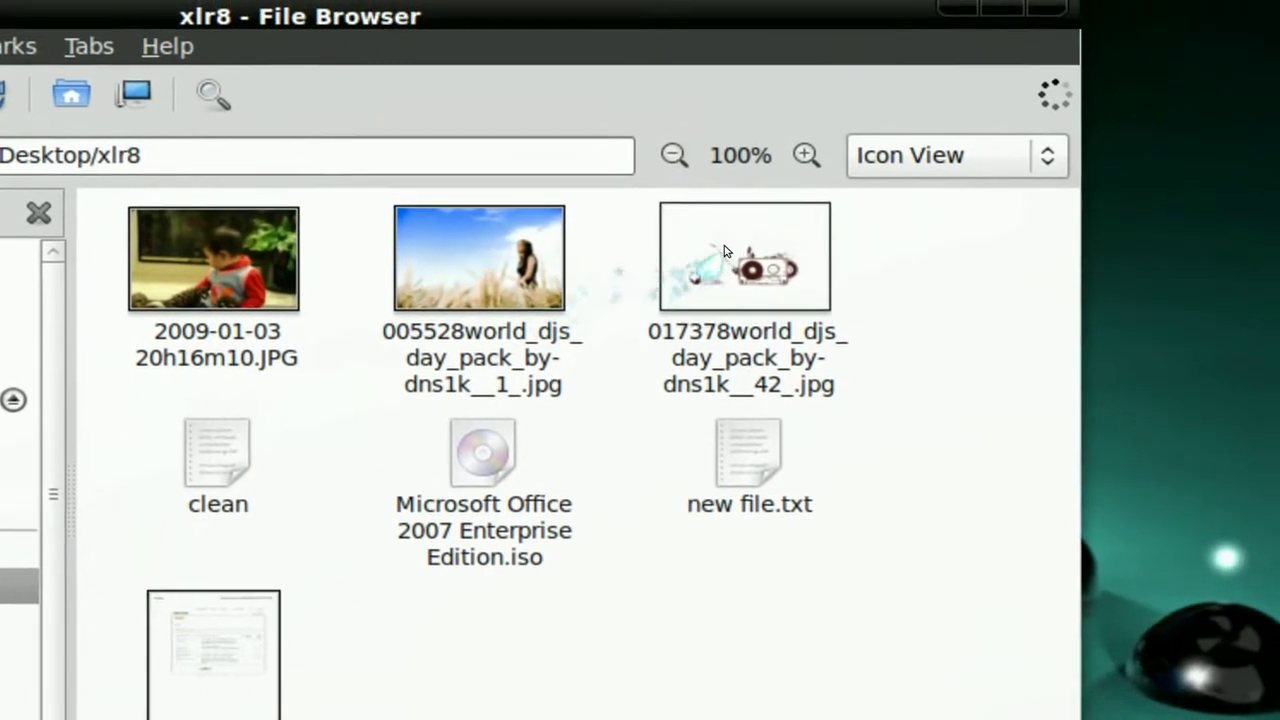
right_click(735, 253)
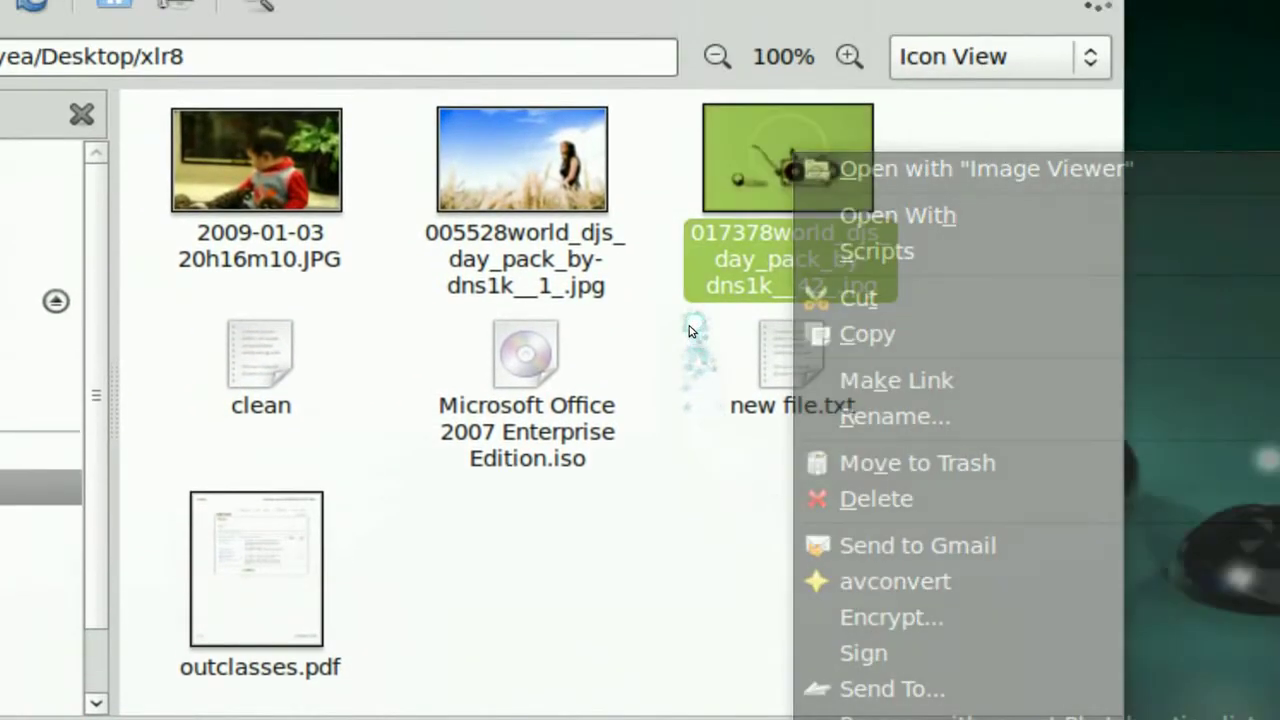
click(689, 331)
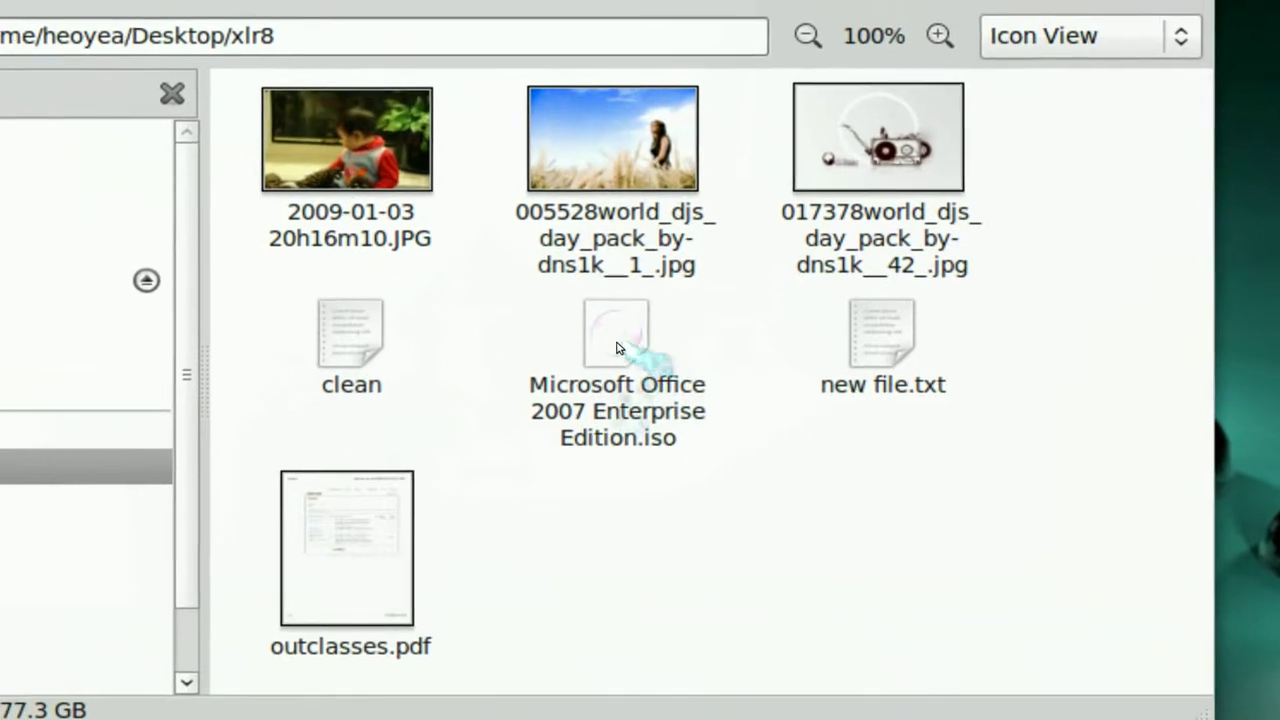
- Mount Microsoft Office 2007 Enterprise Edition.iso with Archive Mounter and open the mounted volume
right_click(607, 331)
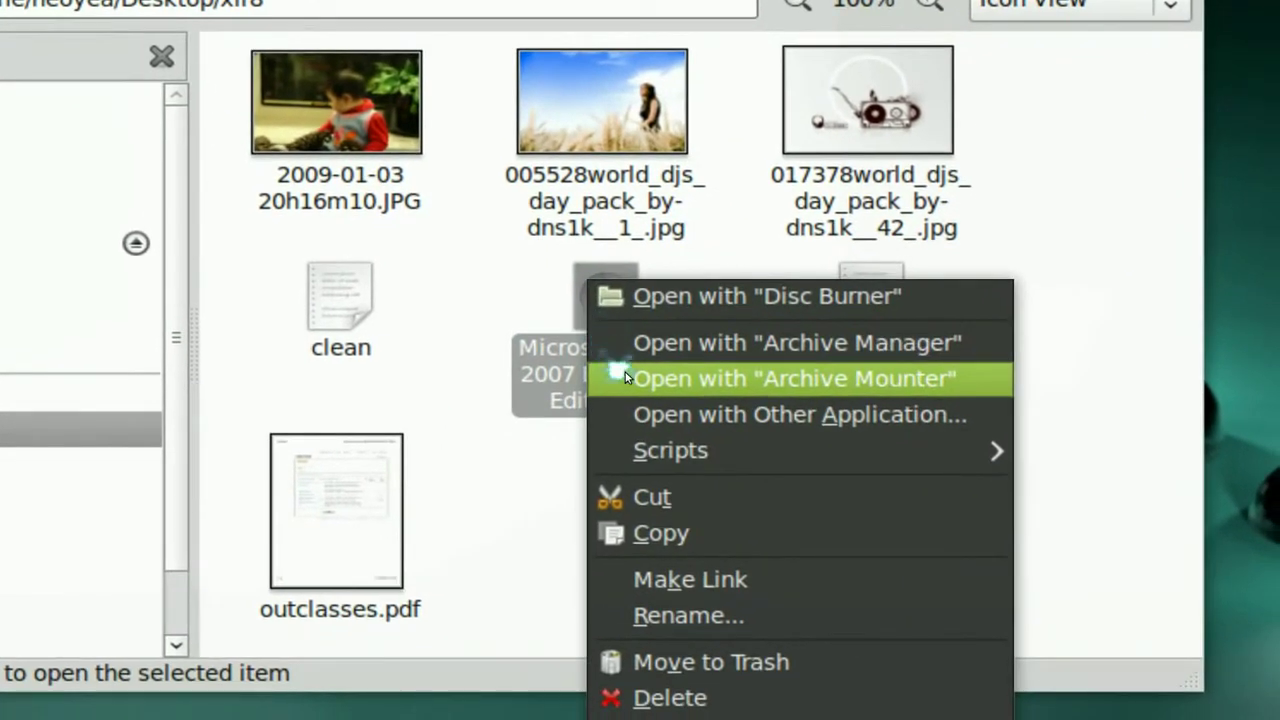
click(625, 372)
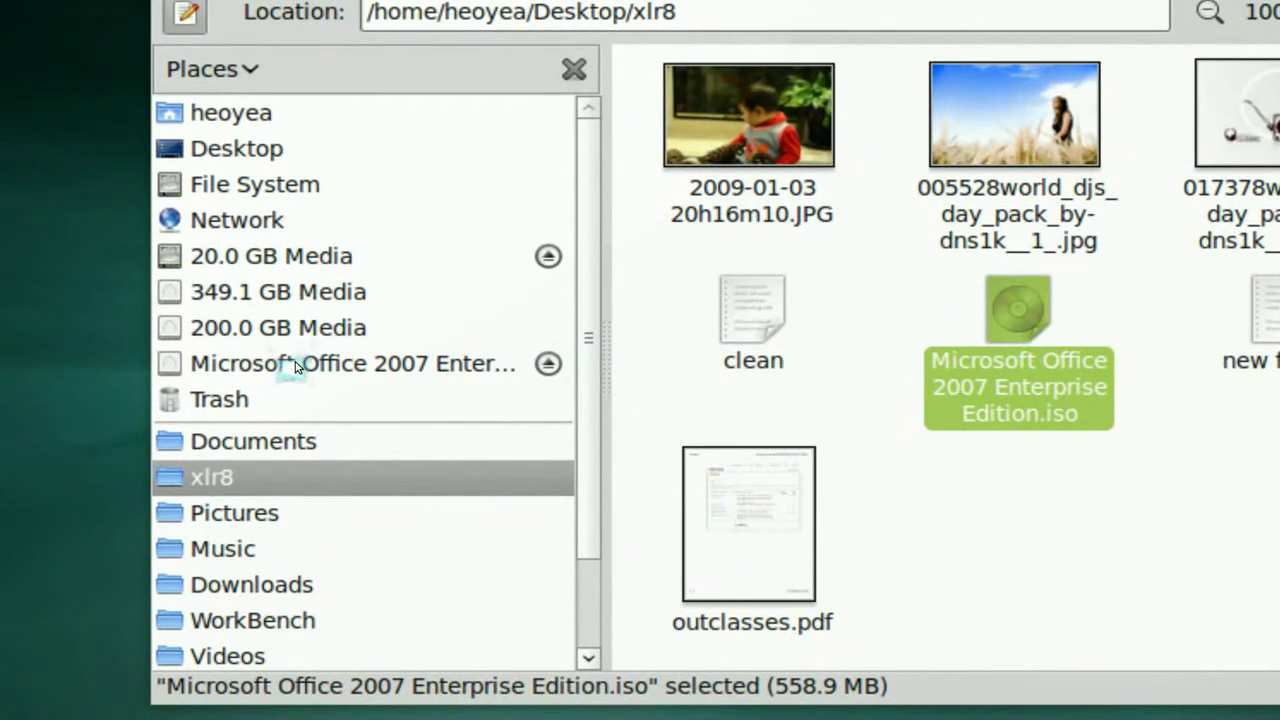
click(295, 367)
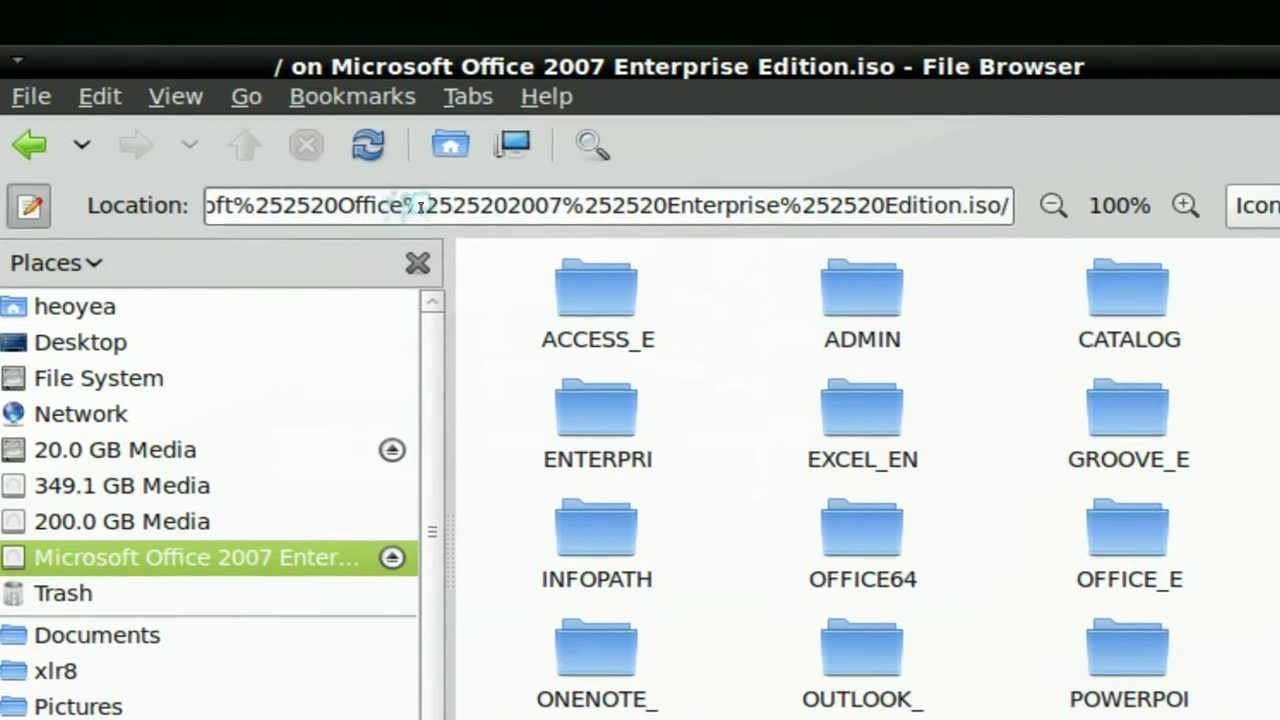
- Review the mounted ISO's location path and folder contents, and eject the volume
drag(422, 207, 70, 195)
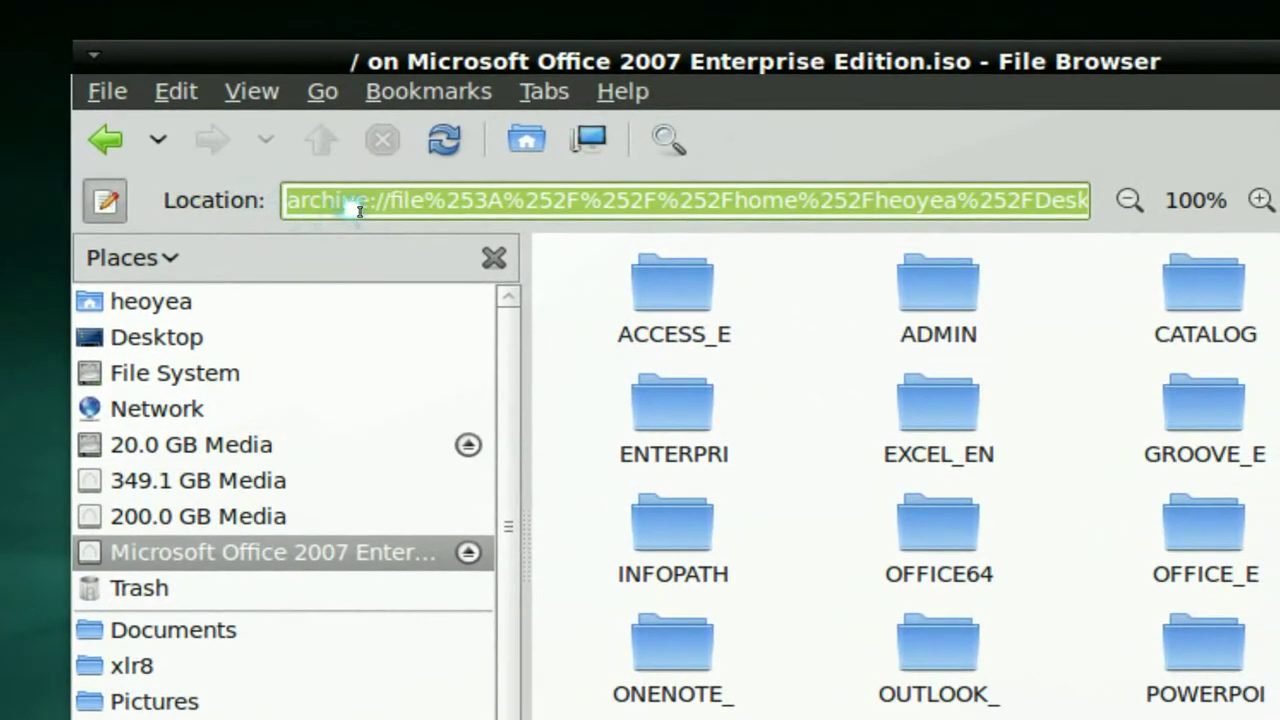
click(350, 207)
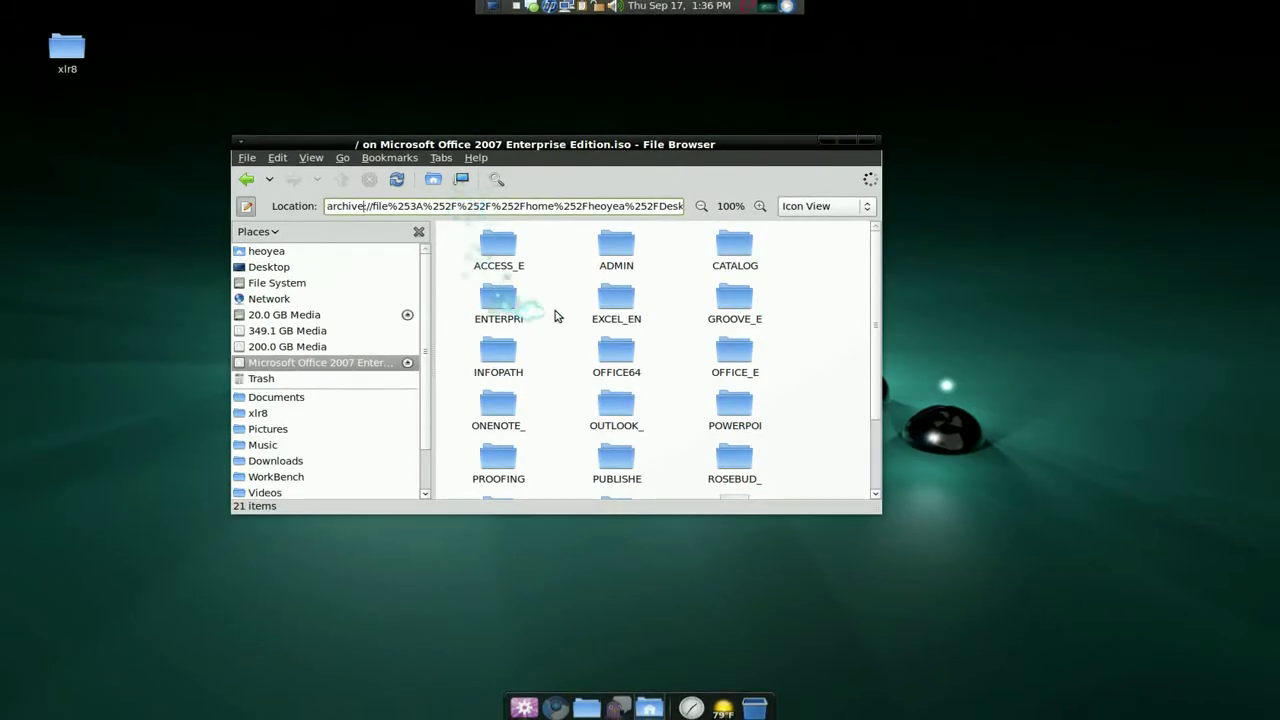
scroll(676, 300, down, 2)
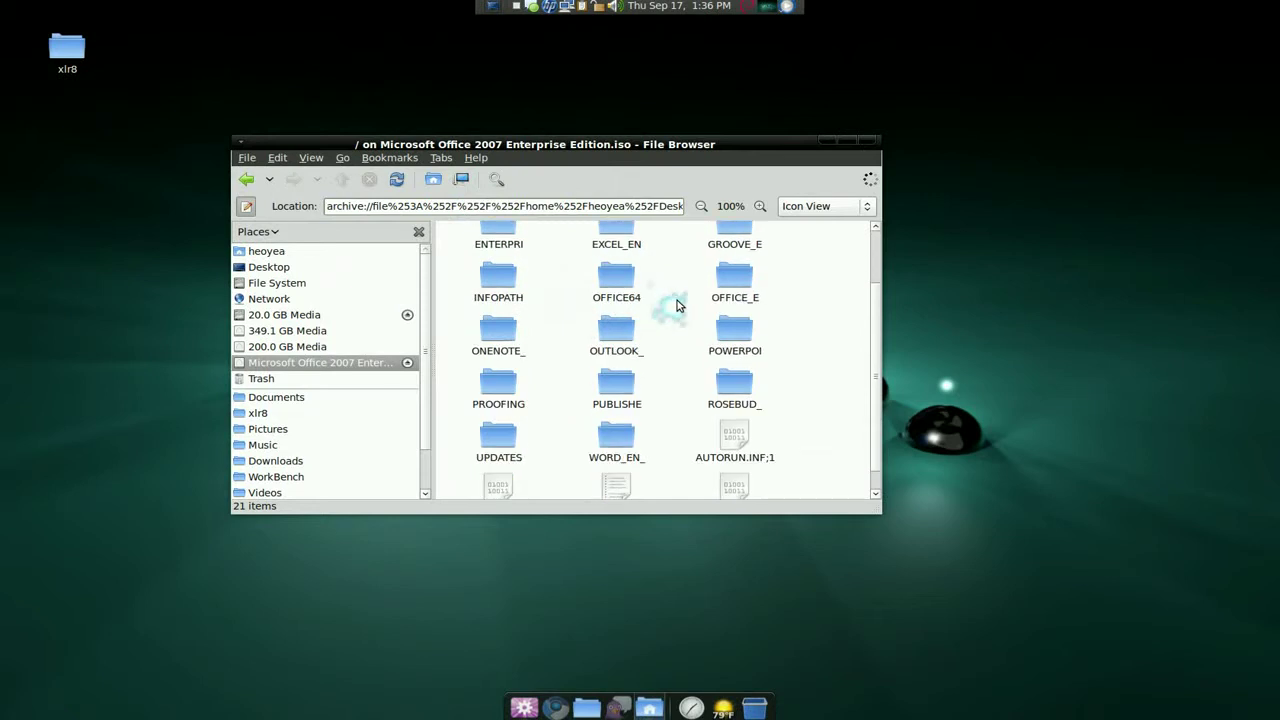
scroll(676, 305, up, 2)
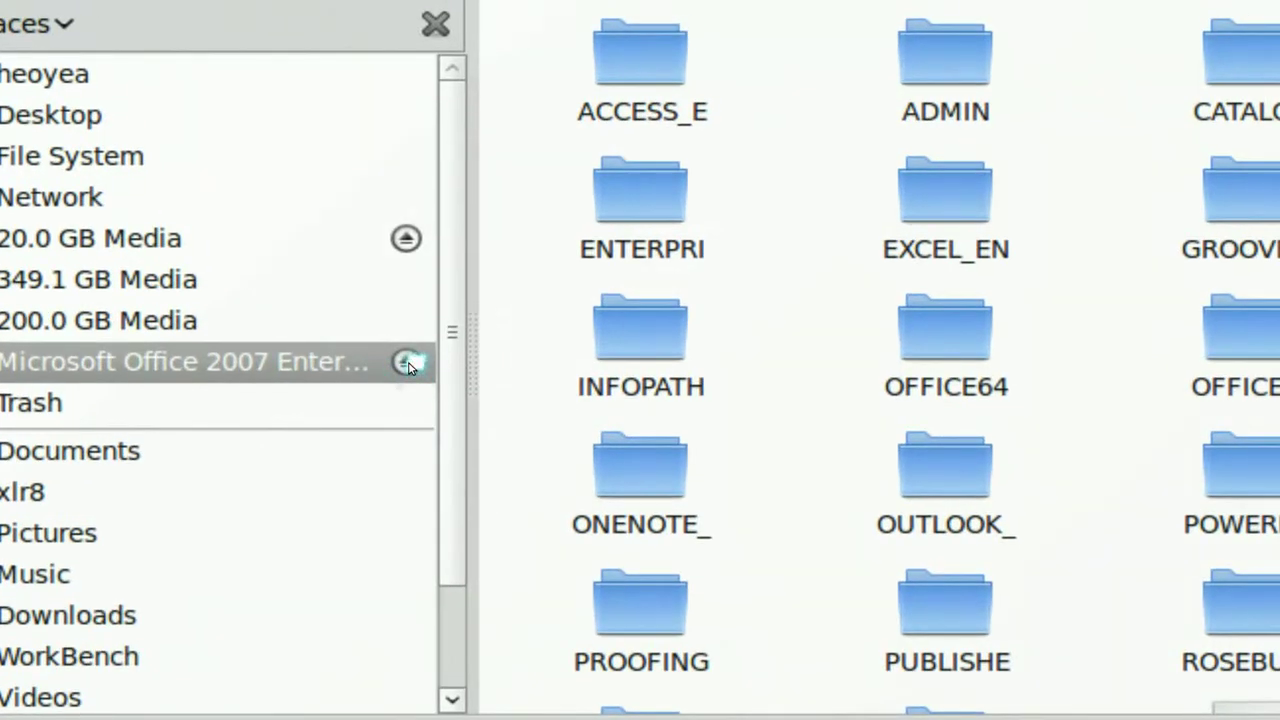
click(406, 362)
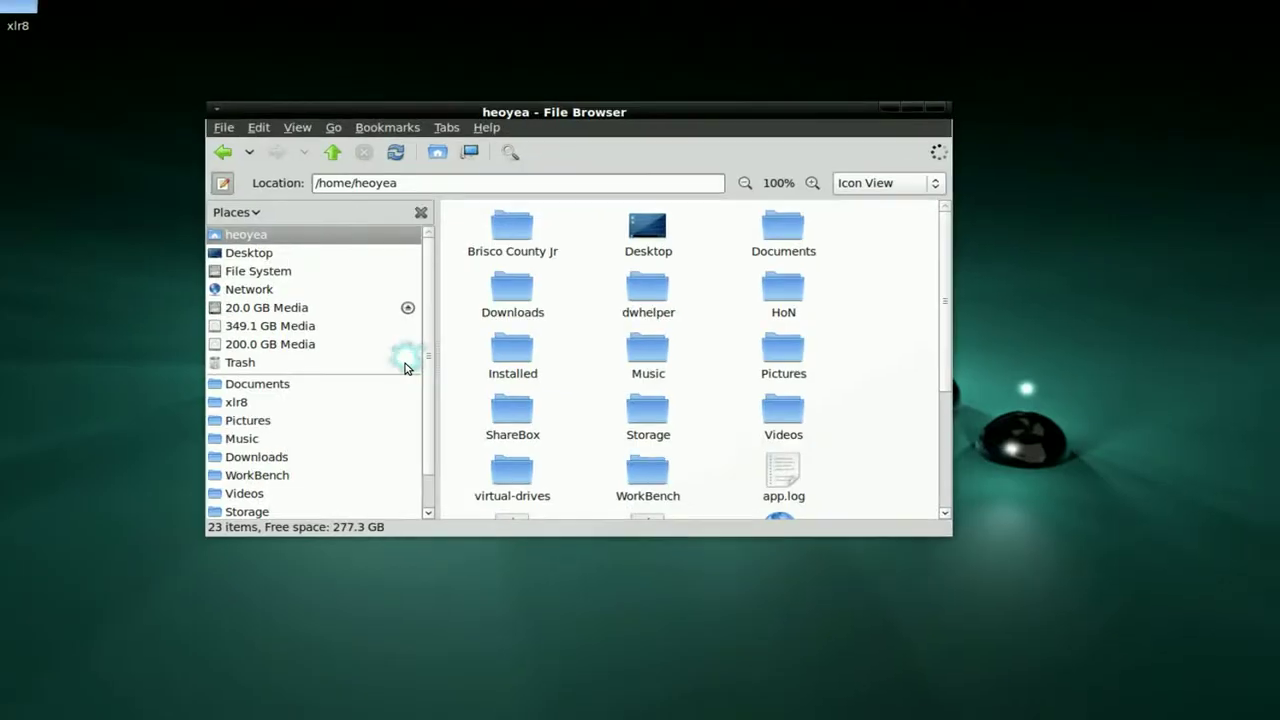
- Mount Microsoft Office 2007 Enterprise Edition.iso from the xlr8 folder using the Mount action, authorizing it with the administrator password
click(247, 447)
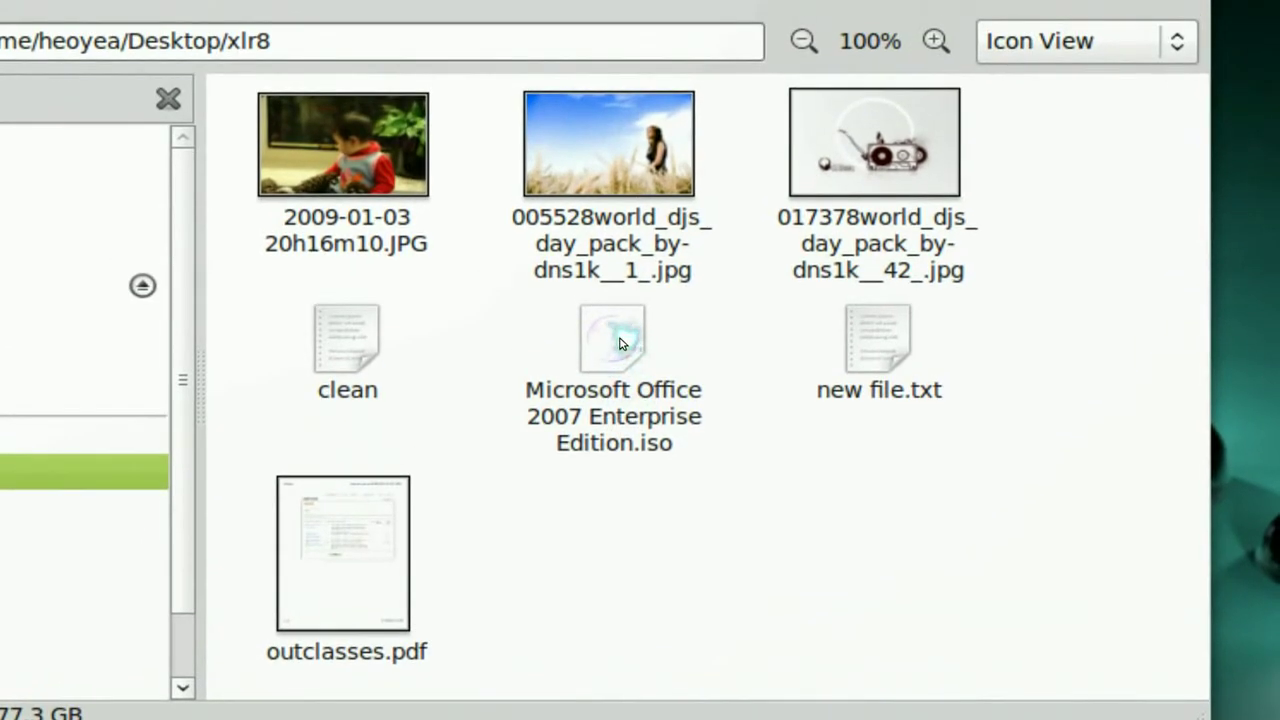
right_click(618, 340)
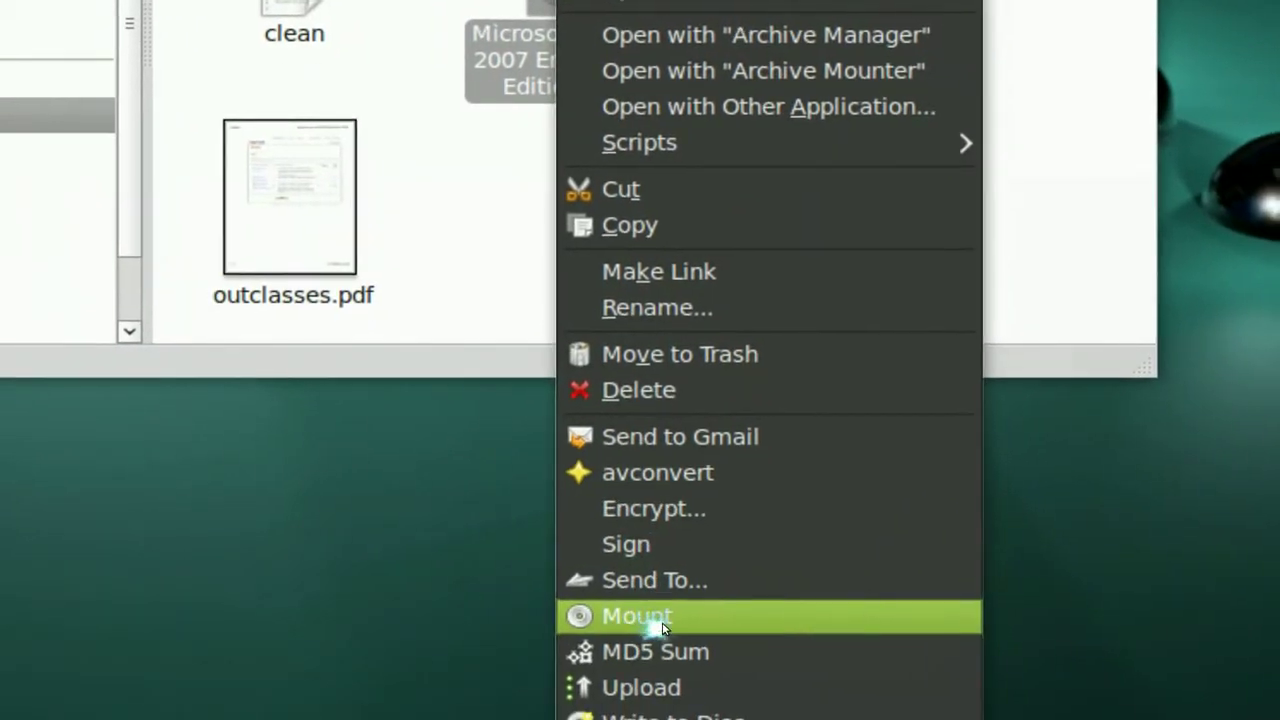
click(666, 621)
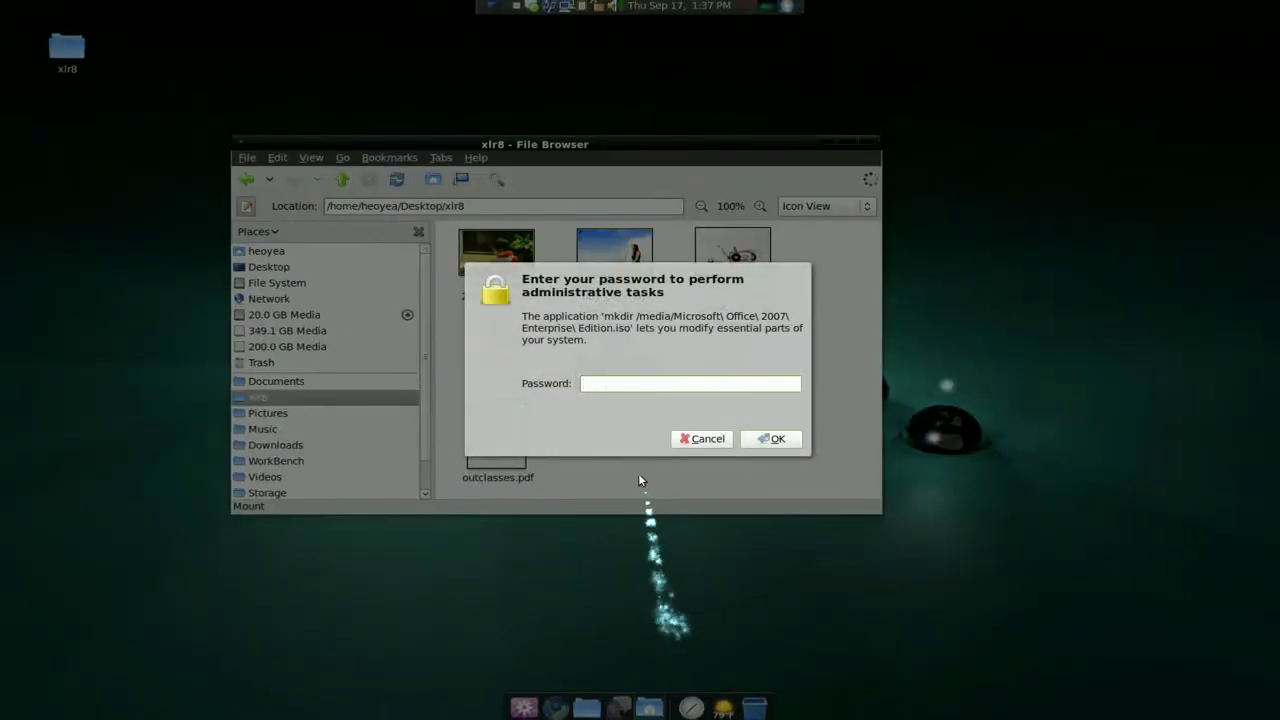
click(635, 384)
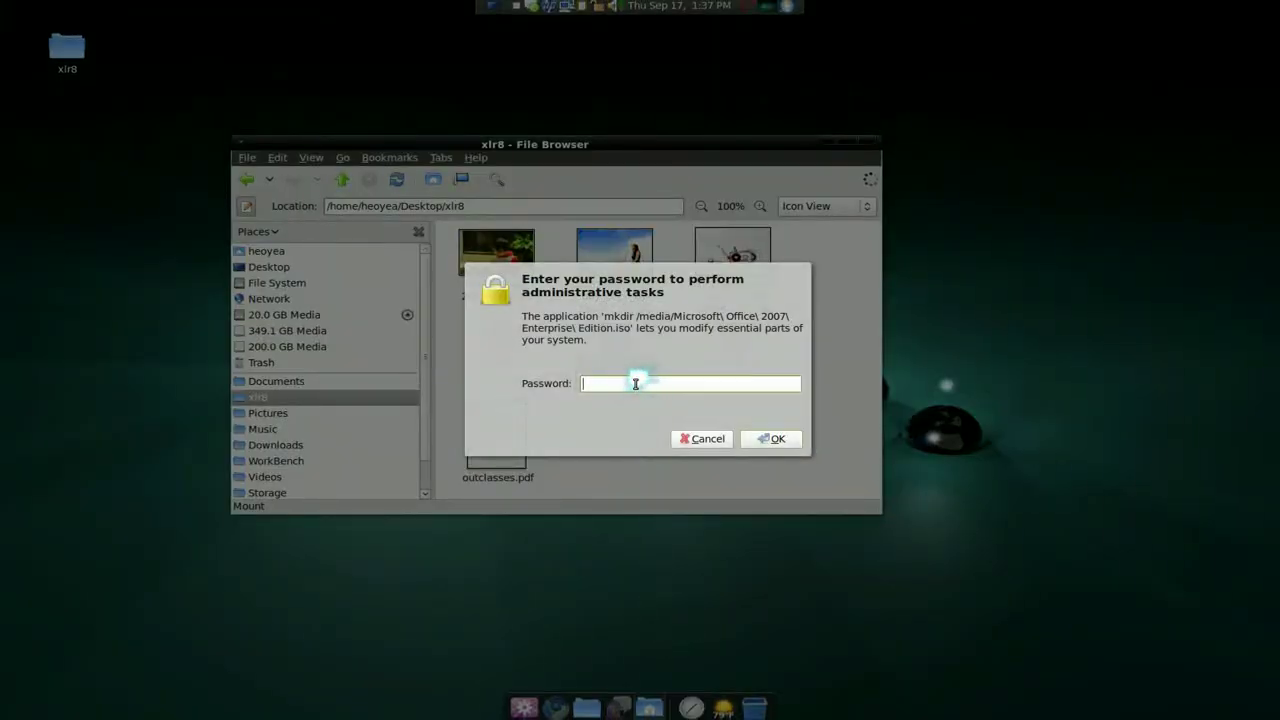
text(*****)
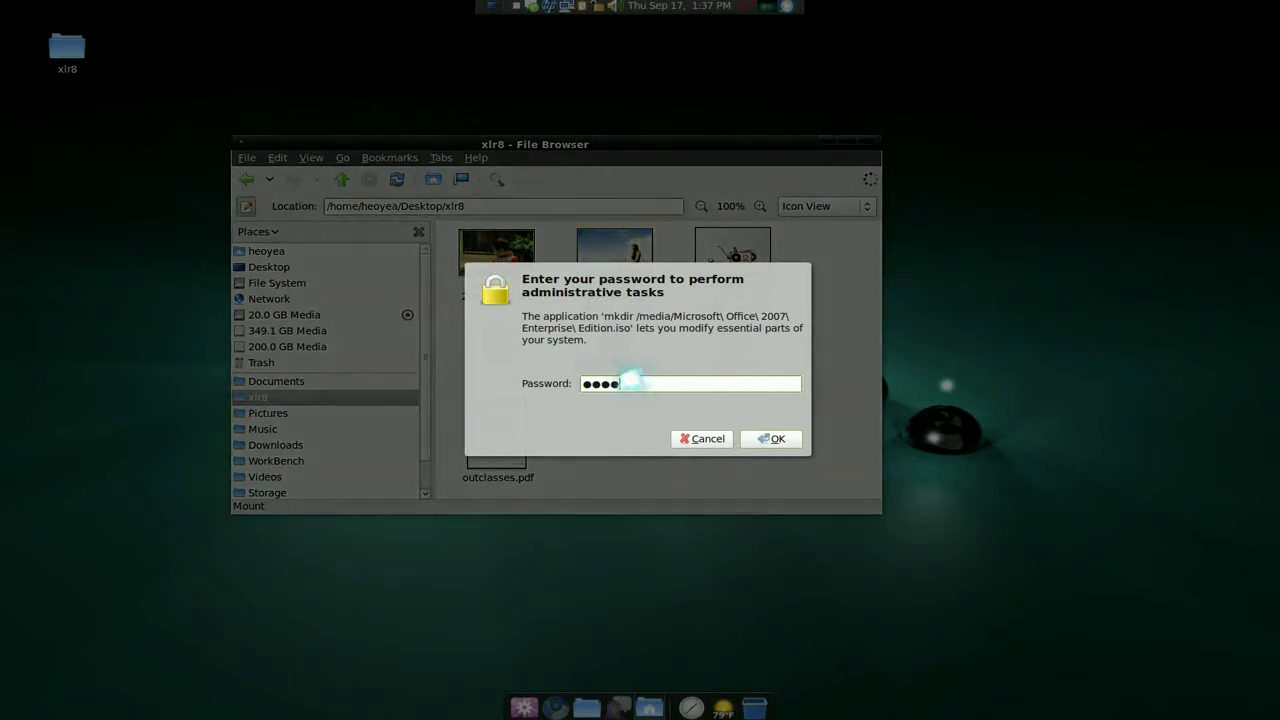
key(Return)
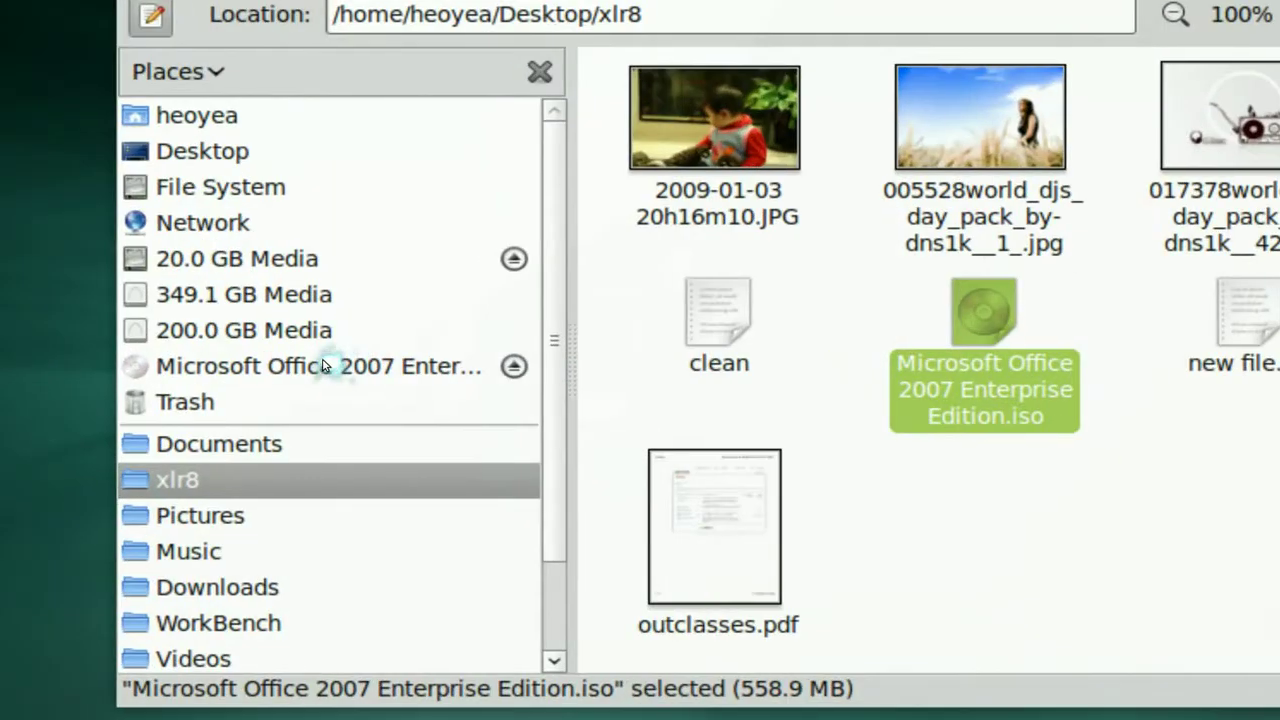
- Browse the contents of the mounted ISO volume under /media and try to eject it
click(322, 366)
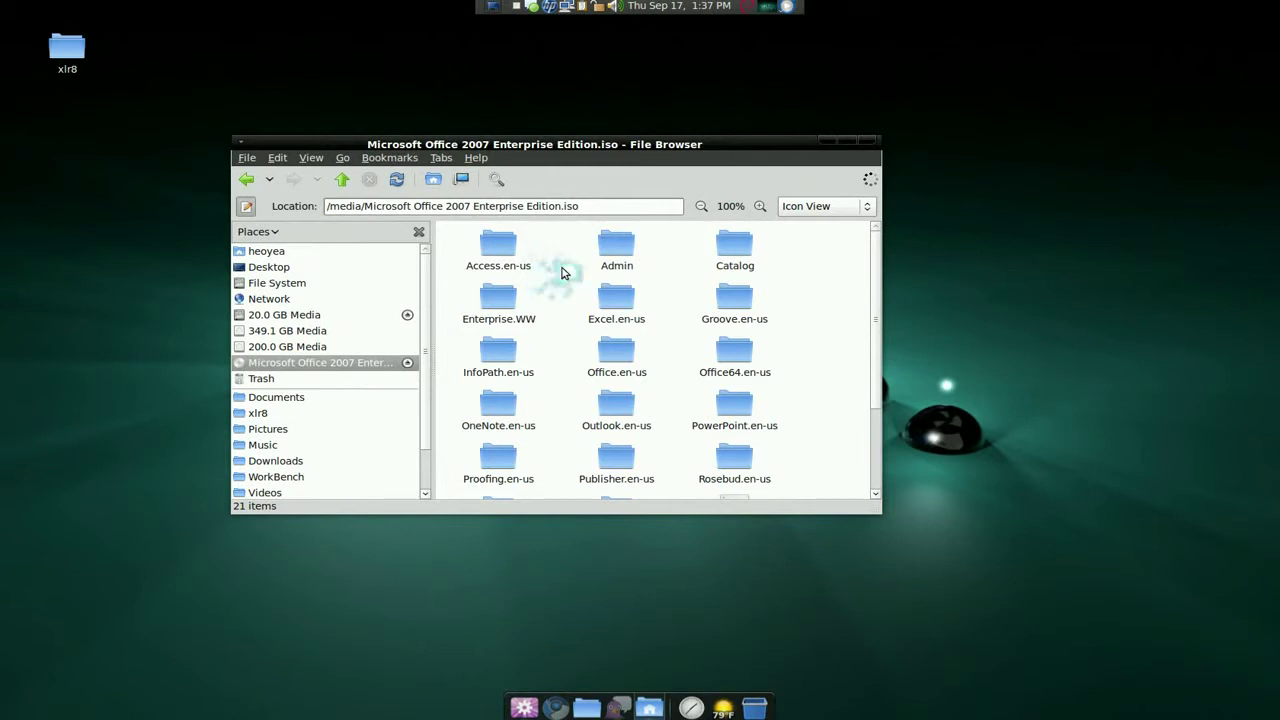
scroll(562, 273, down, 2)
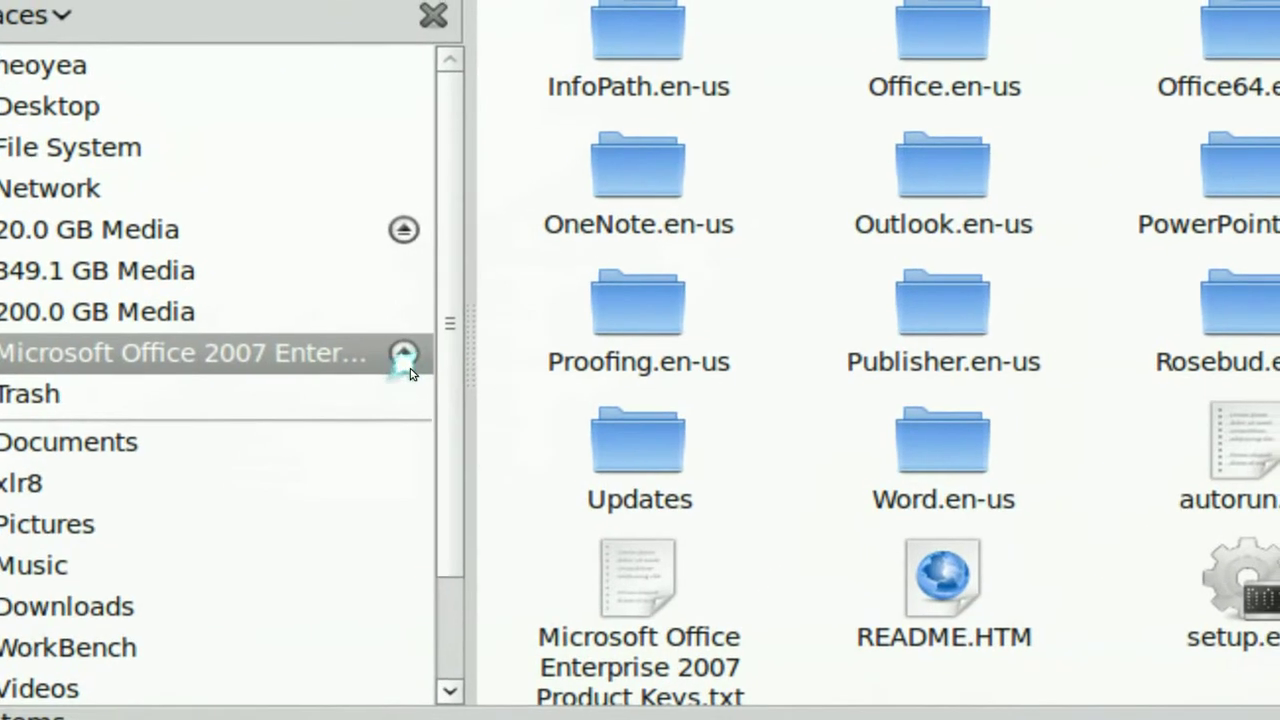
click(405, 358)
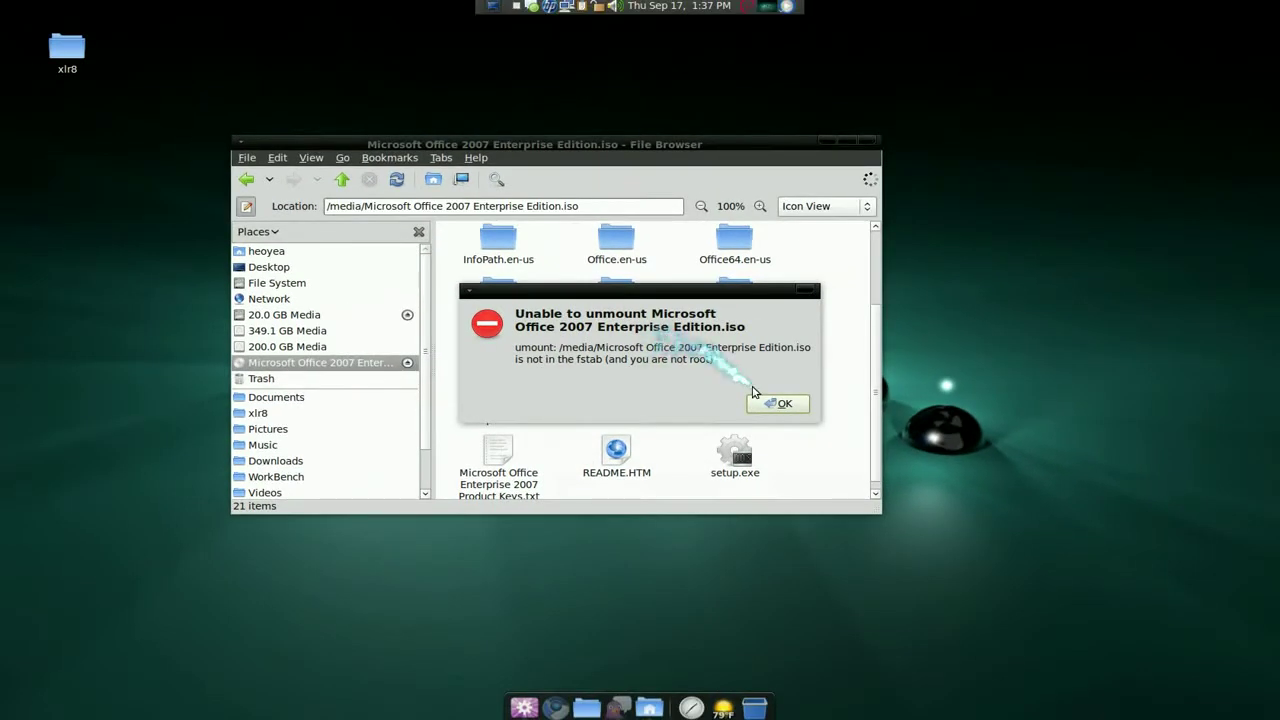
click(770, 404)
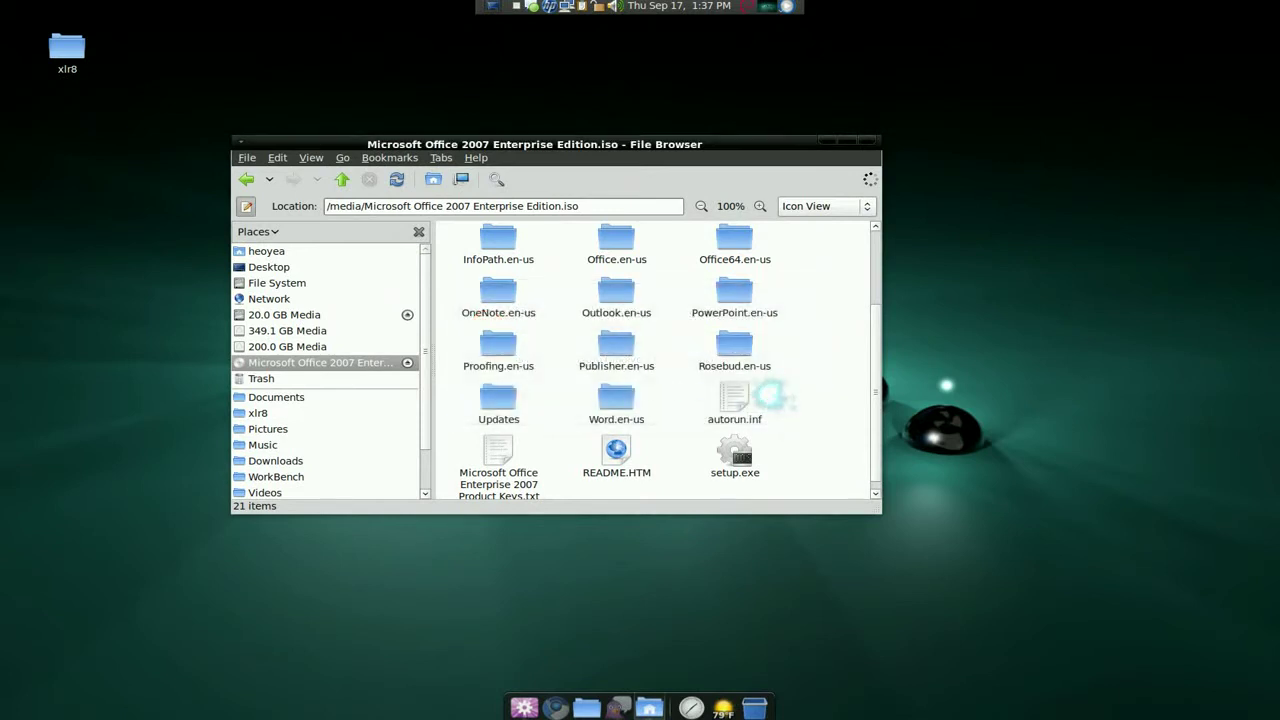
- Return to the xlr8 folder and unmount Microsoft Office 2007 Enterprise Edition.iso with the file's own Unmount action
click(285, 410)
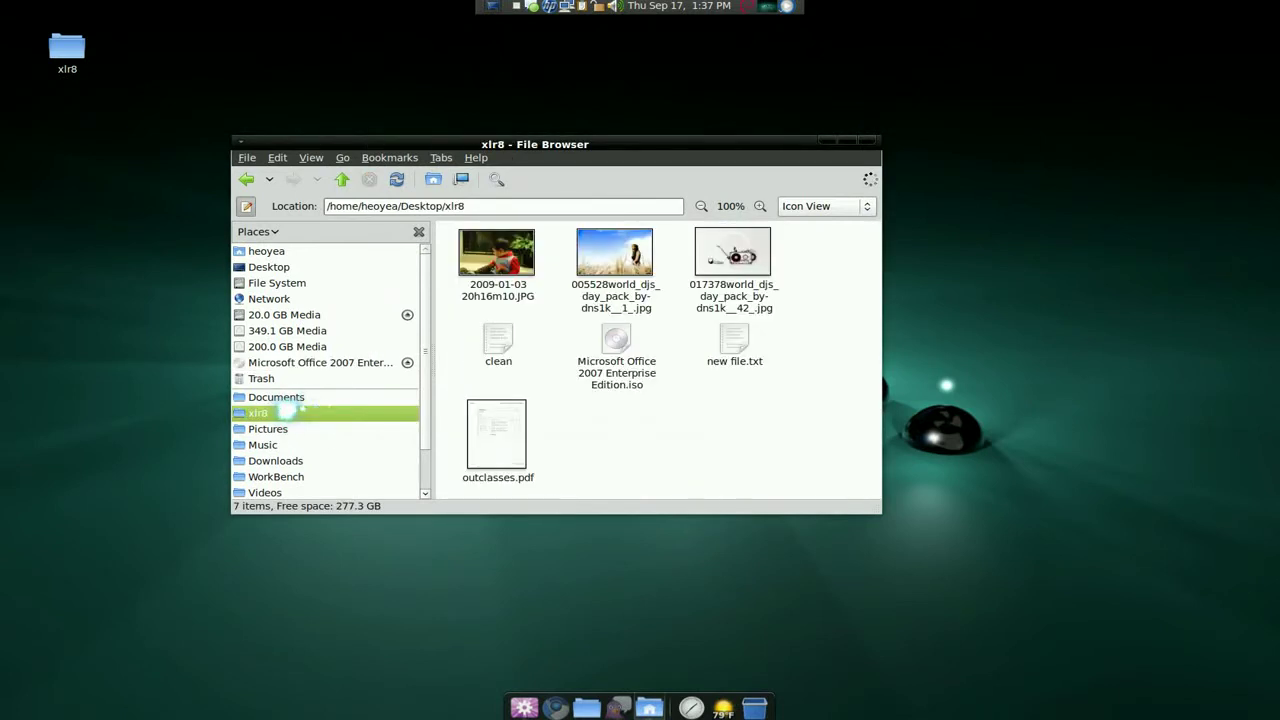
click(617, 366)
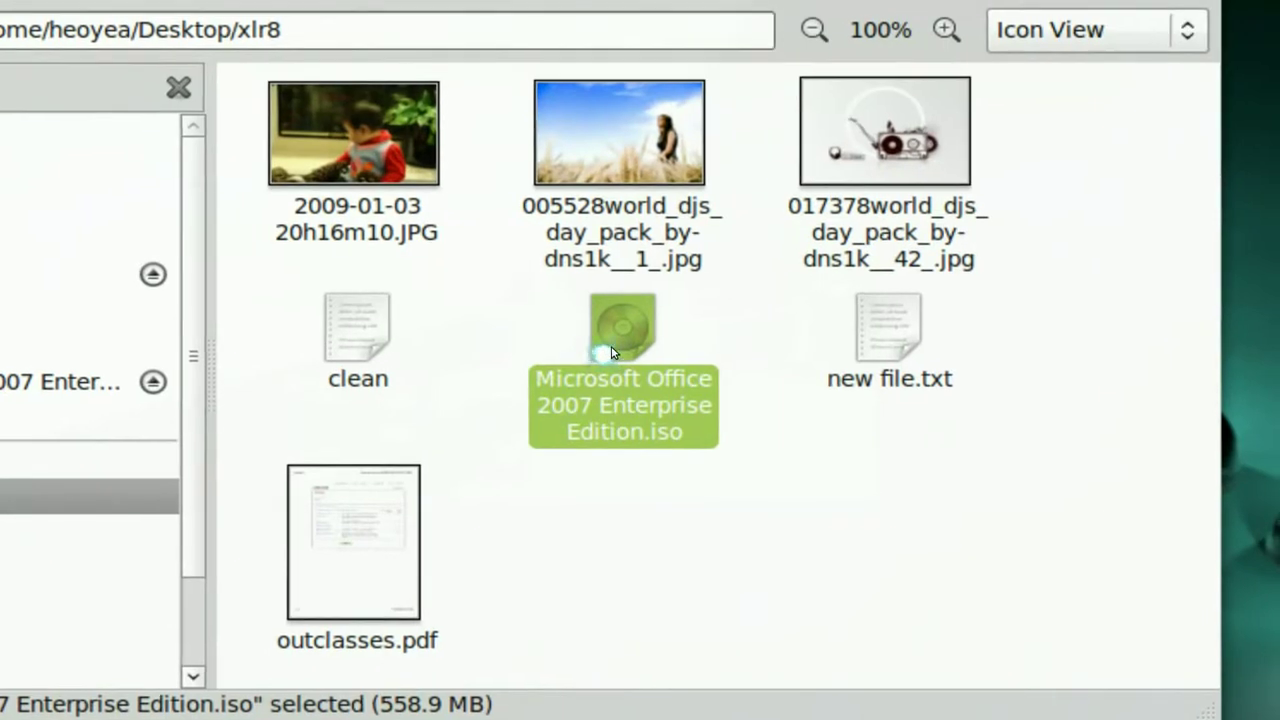
right_click(615, 331)
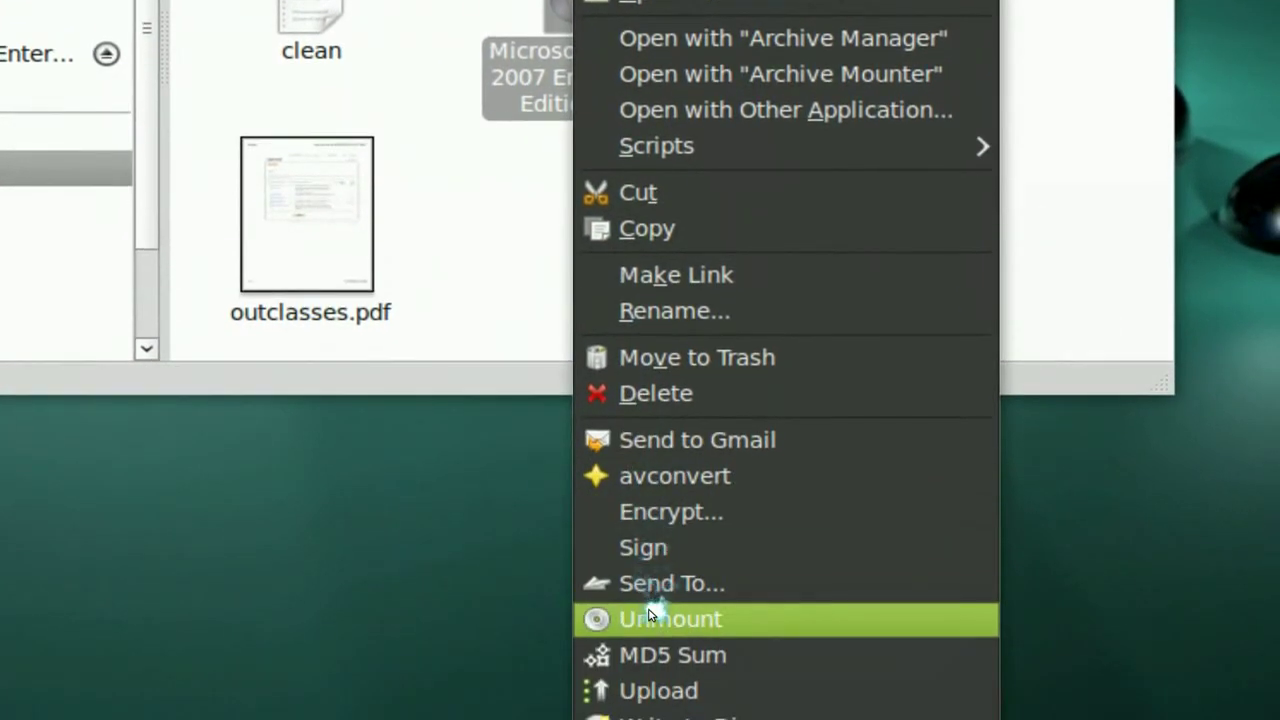
click(648, 617)
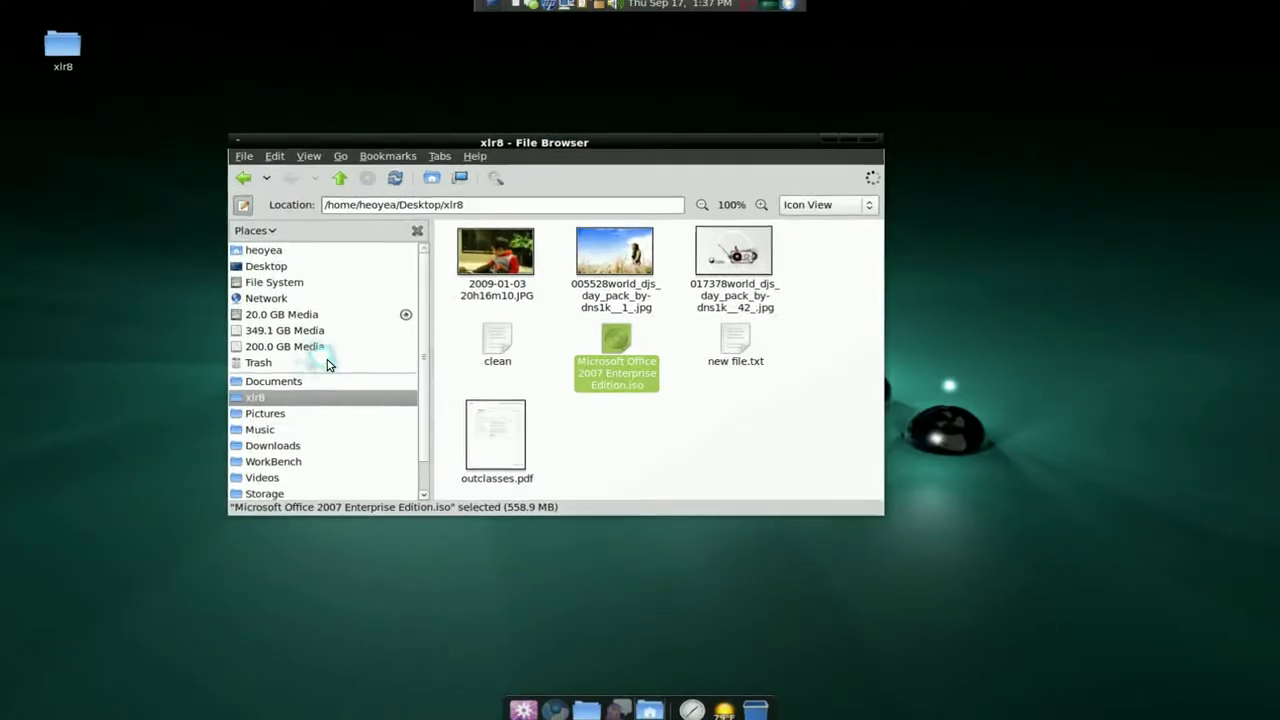
click(604, 426)
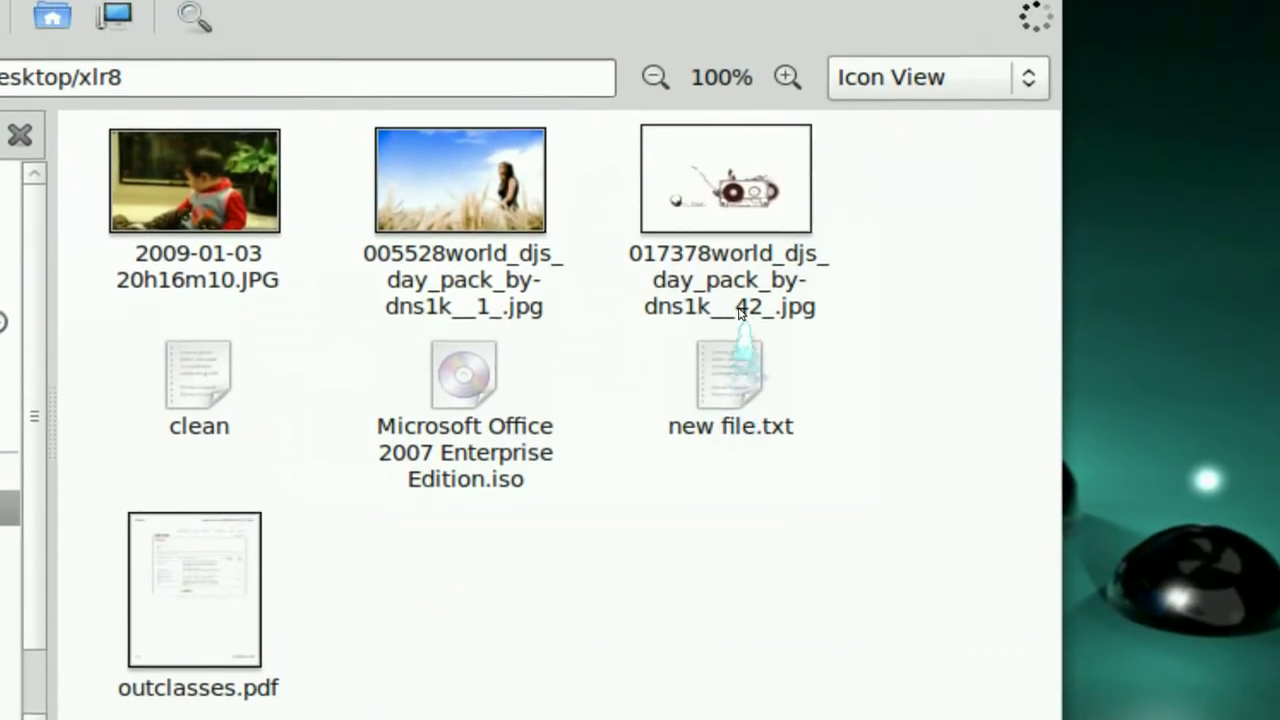
- Send 017378world_djs_day_pack_by-dns1k__42_.jpg, new file.txt and outclasses.pdf together from the xlr8 folder using the Send to Gmail action
click(738, 255)
ctrl+click(734, 392)
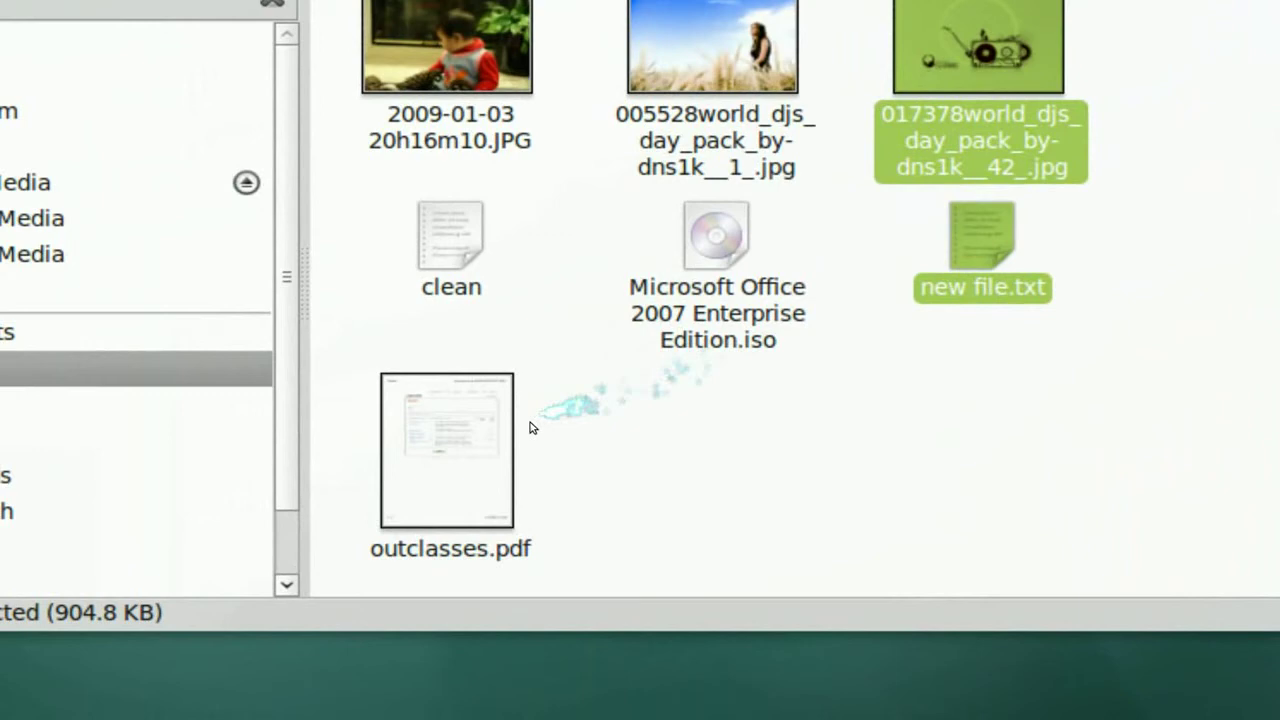
ctrl+click(225, 533)
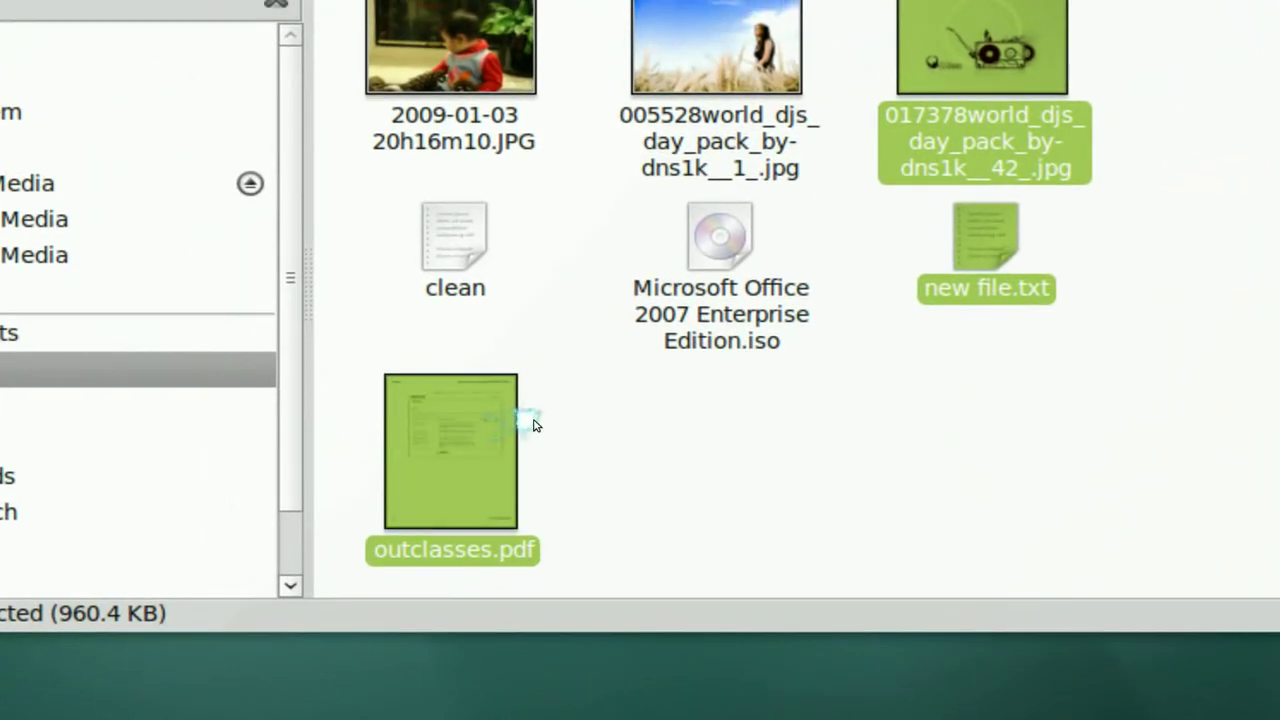
right_click(508, 424)
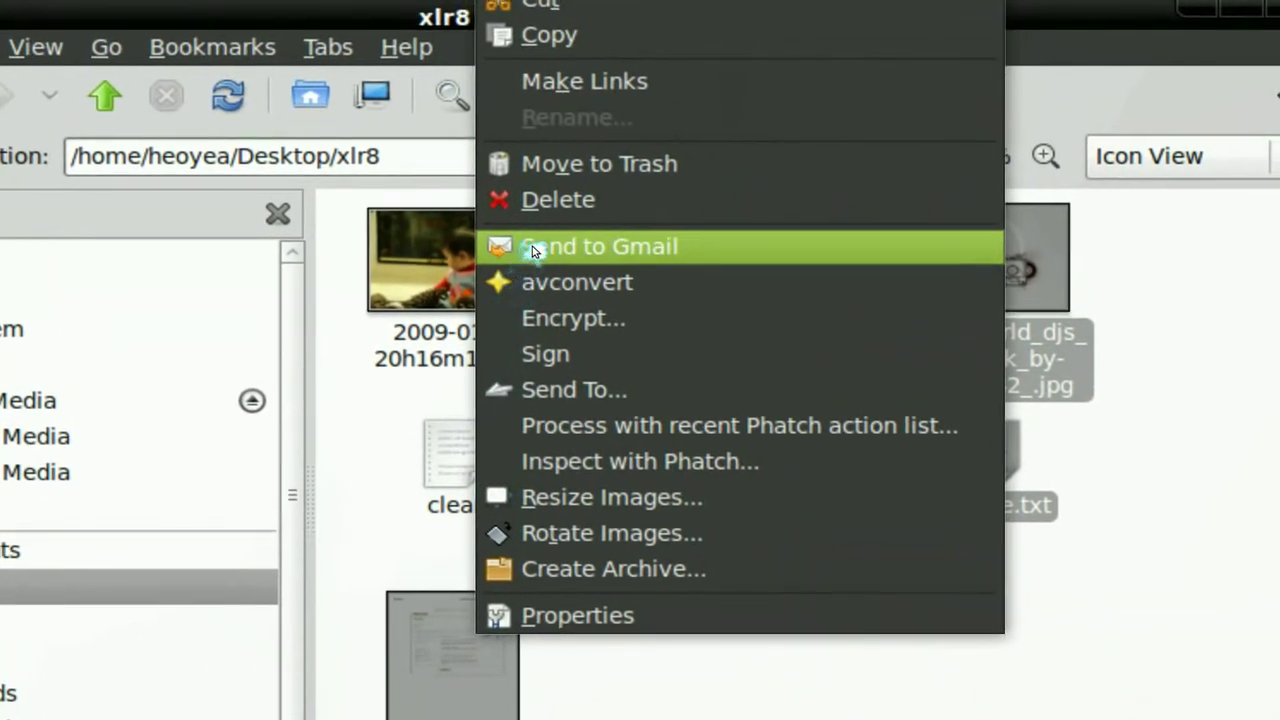
click(527, 94)
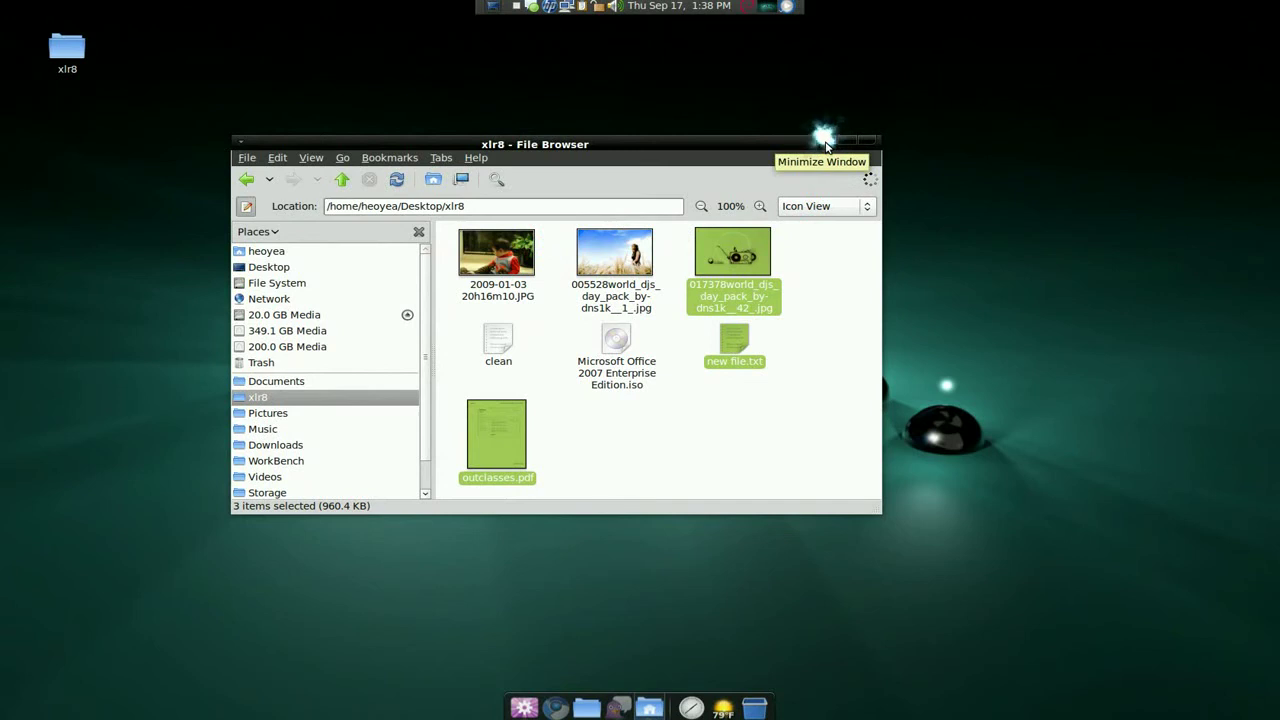
- Clear the file selection, minimize the xlr8 folder window and dismiss the sent-message notification
click(828, 257)
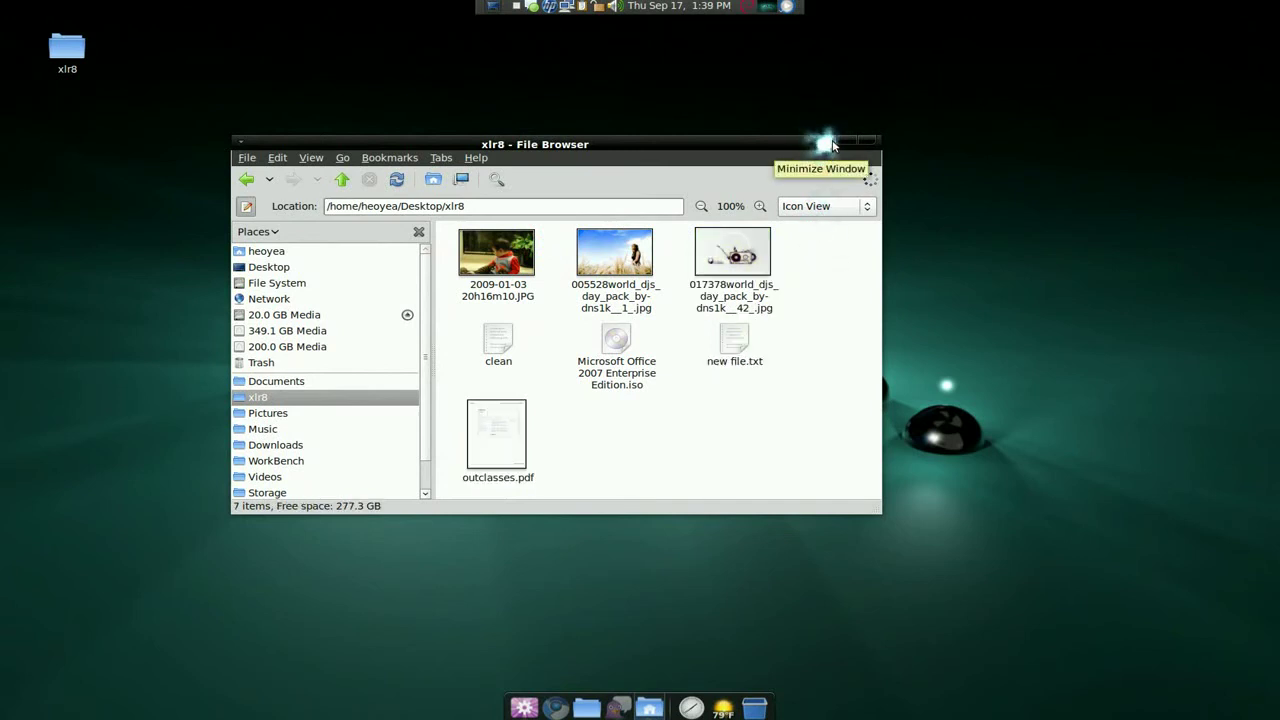
click(827, 143)
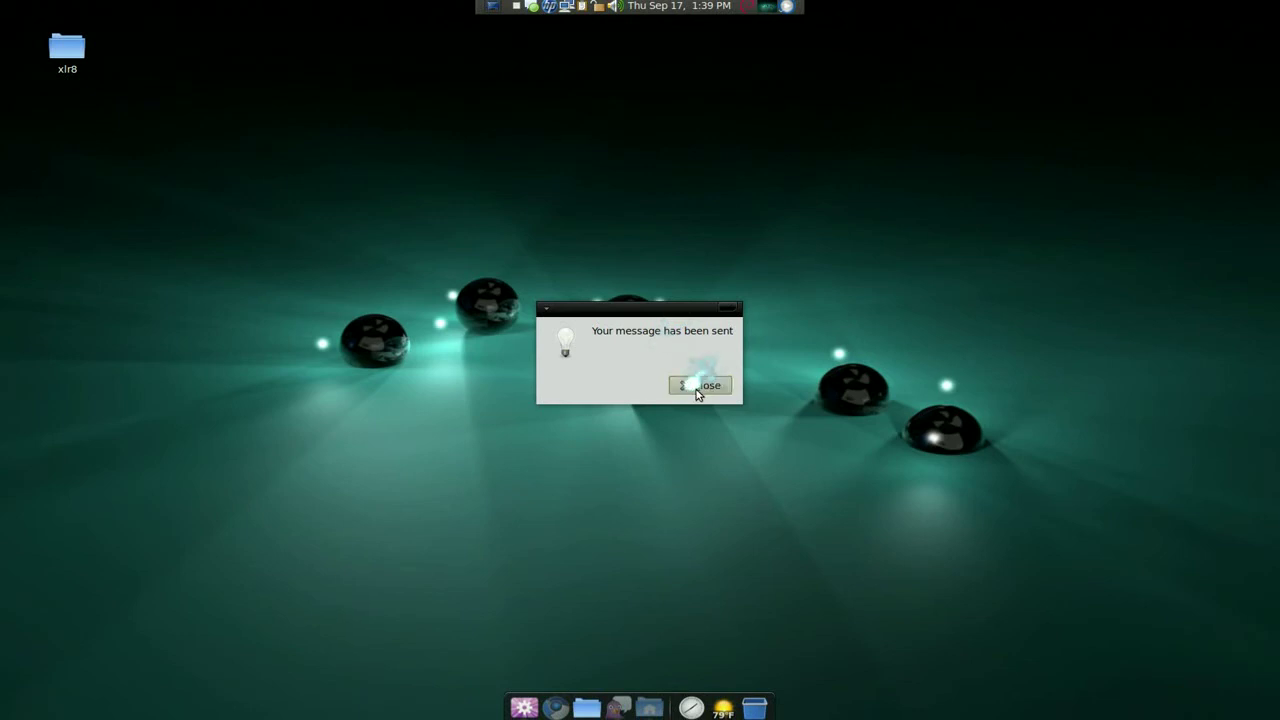
click(697, 388)
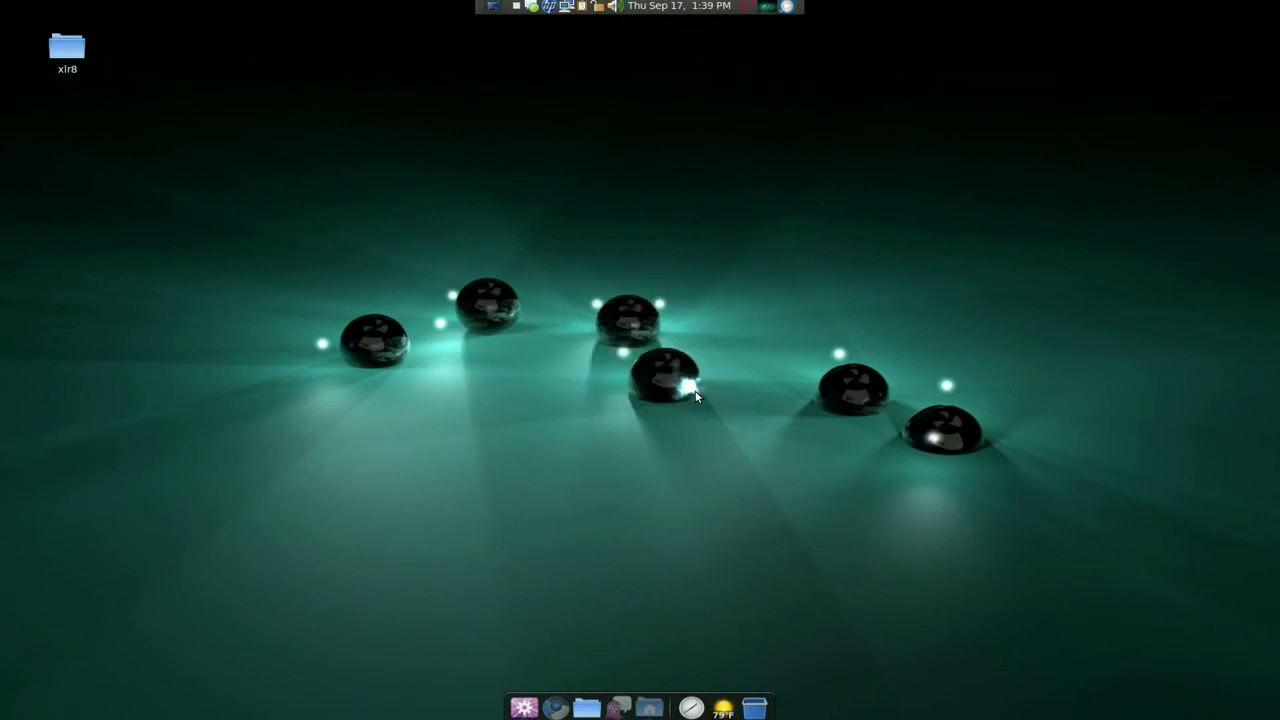
- Switch to Gmail in the web browser, open the [nautilus-send-gmail] message to check its attachments, and return to the desktop
click(555, 707)
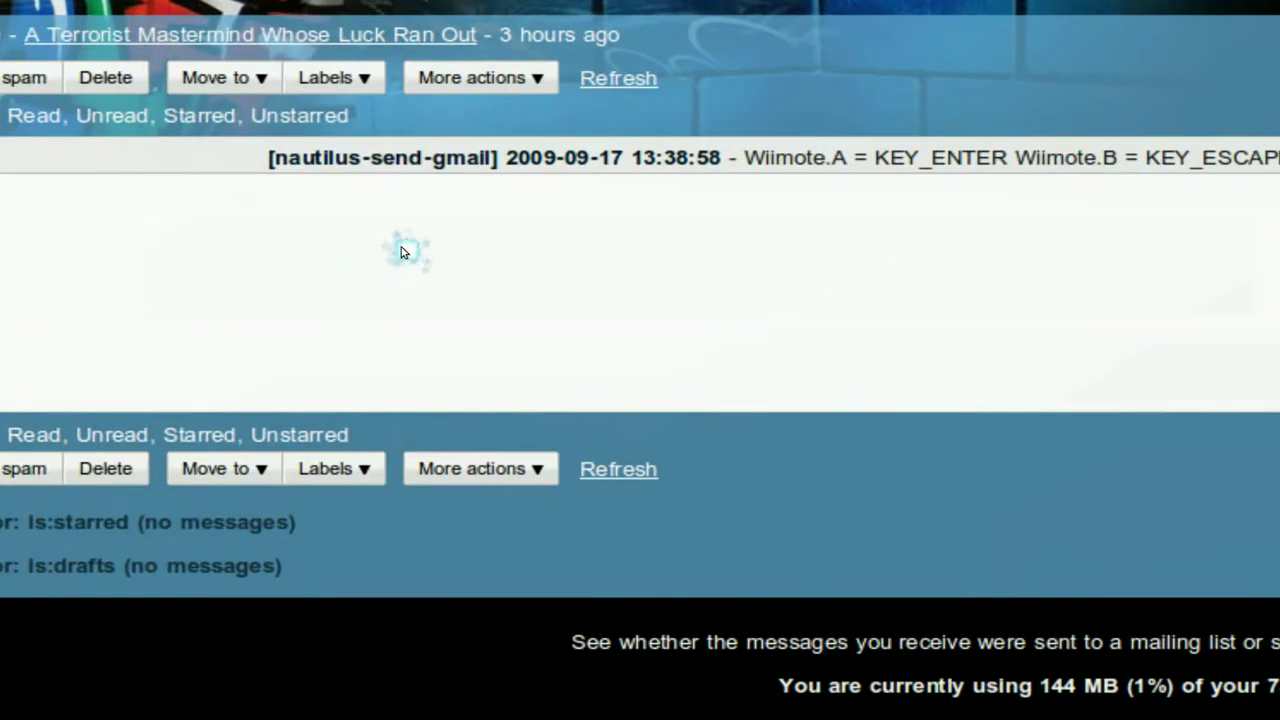
click(382, 158)
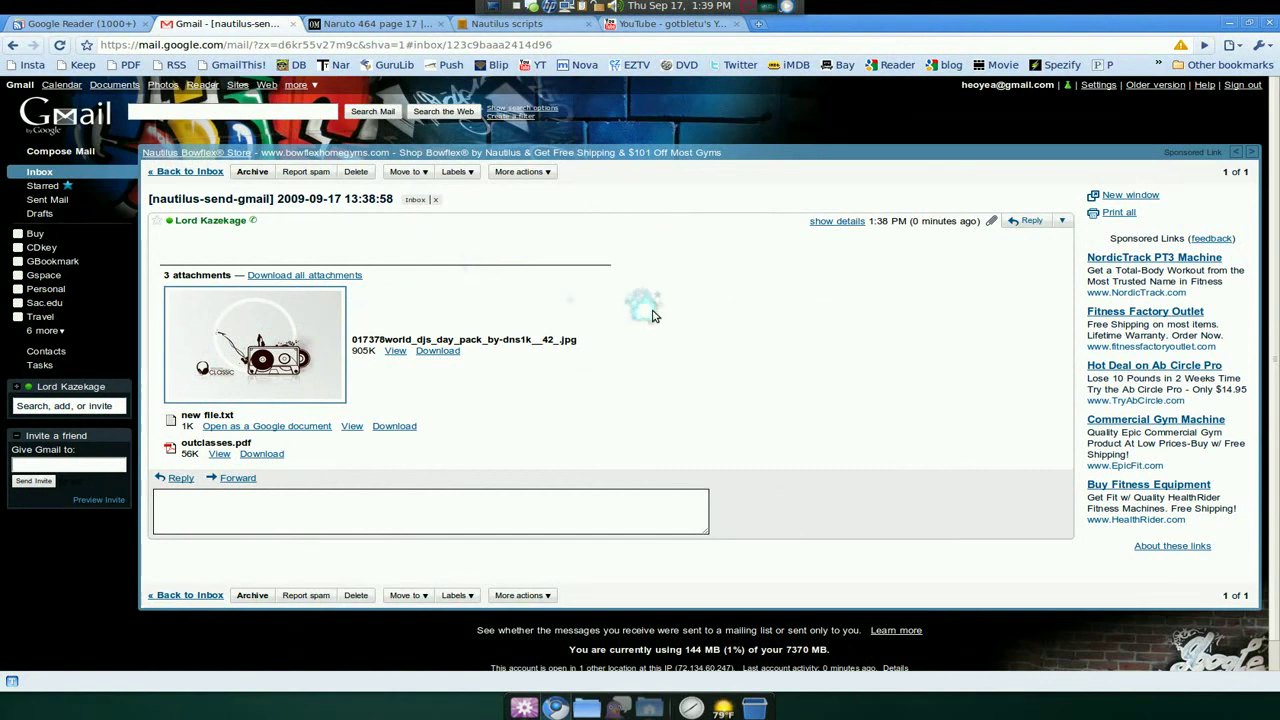
click(1246, 22)
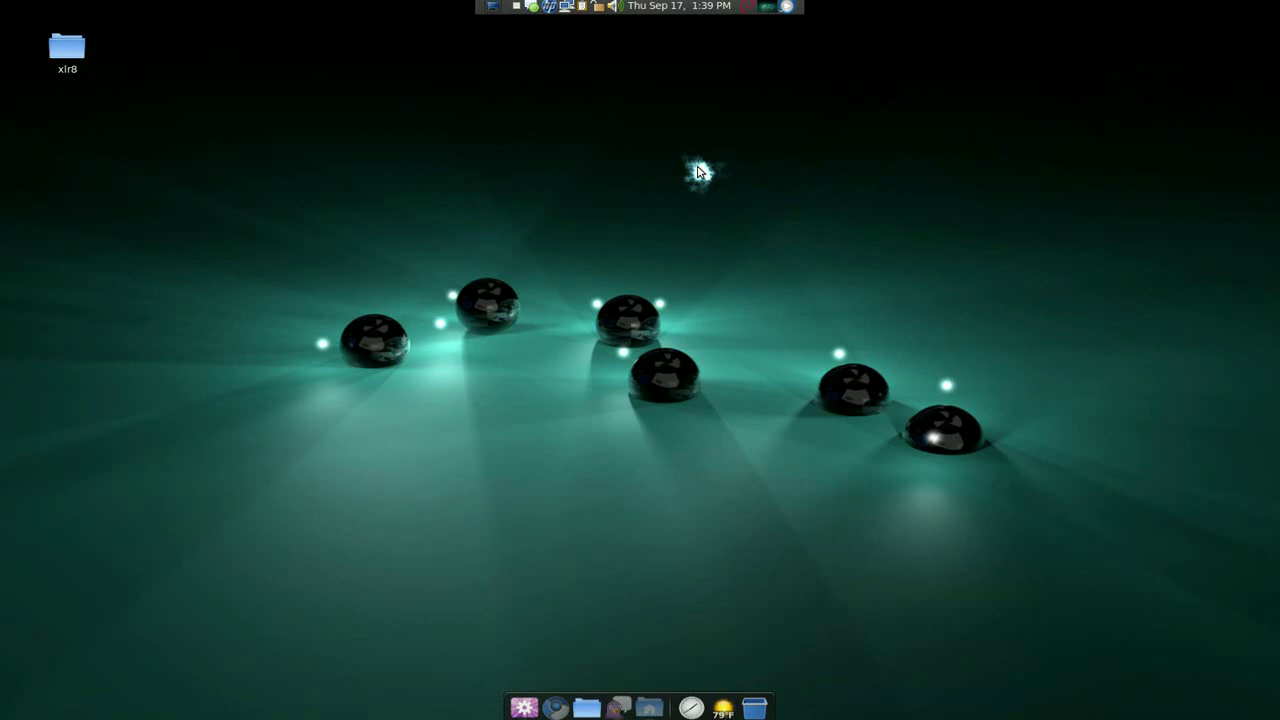